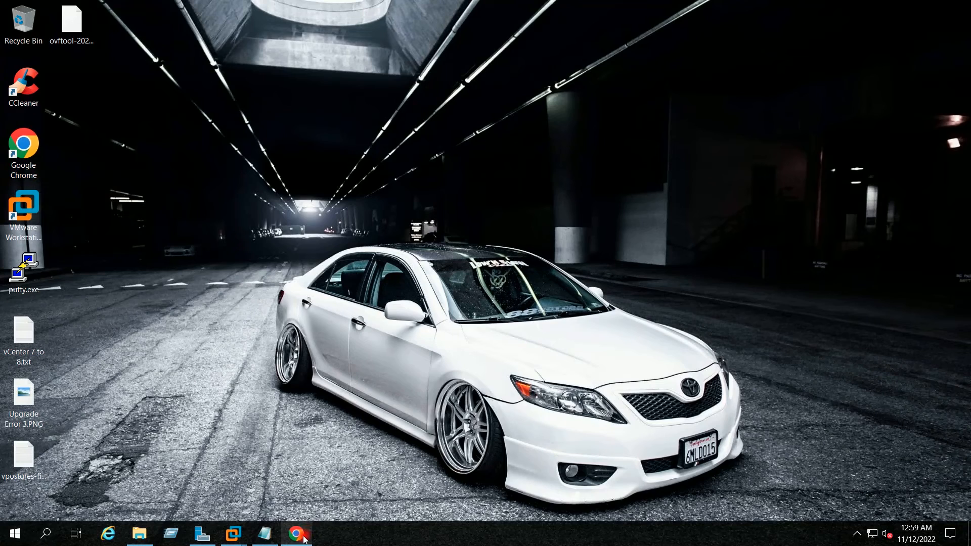
Restore the Chrome window showing the vSphere Client summary for vCenter VCSA7SRV21
left_click(304, 539)
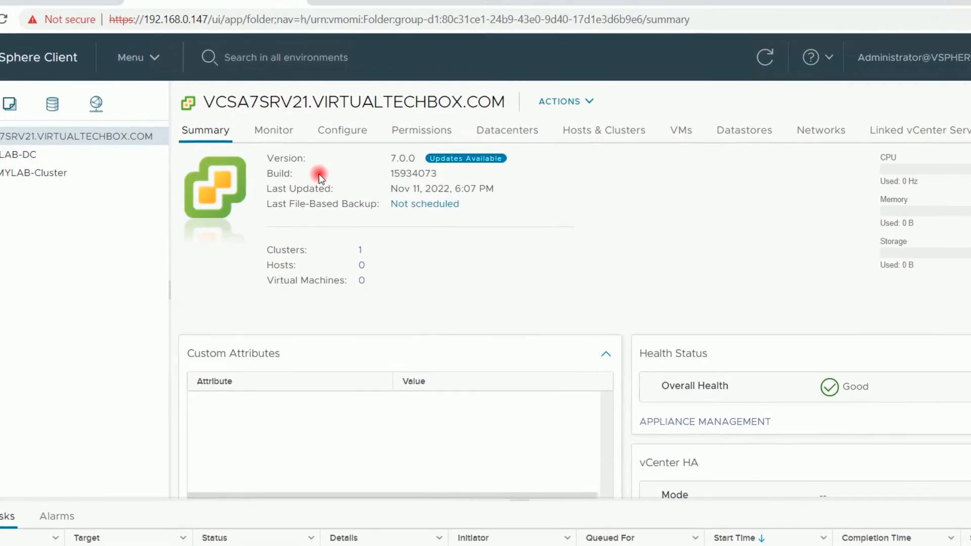
left_click_drag(422, 159, 378, 160)
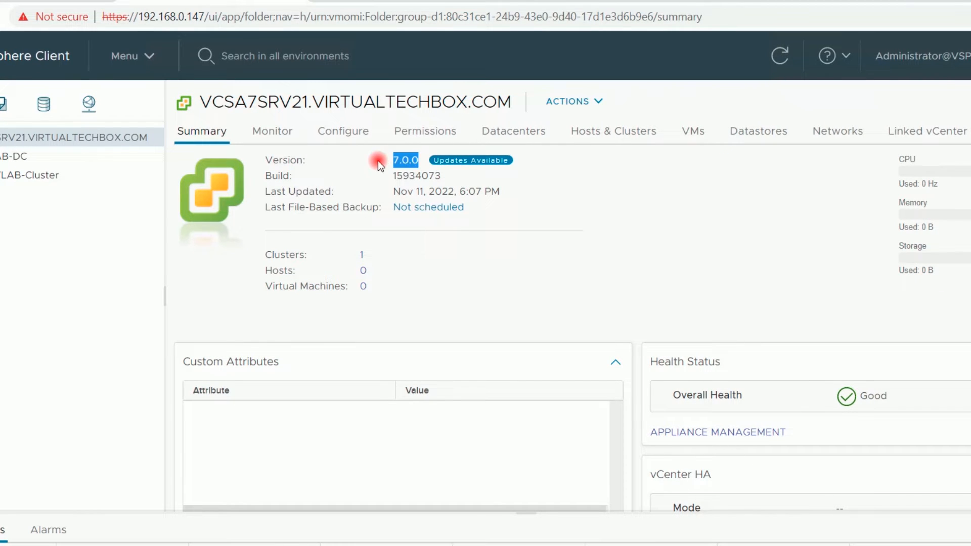
left_click_drag(441, 175, 364, 175)
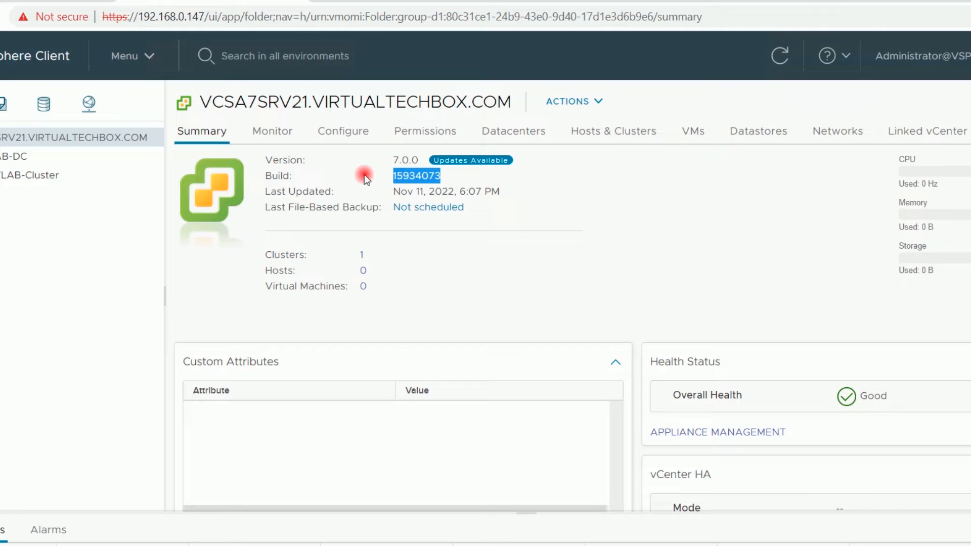
left_click(403, 173)
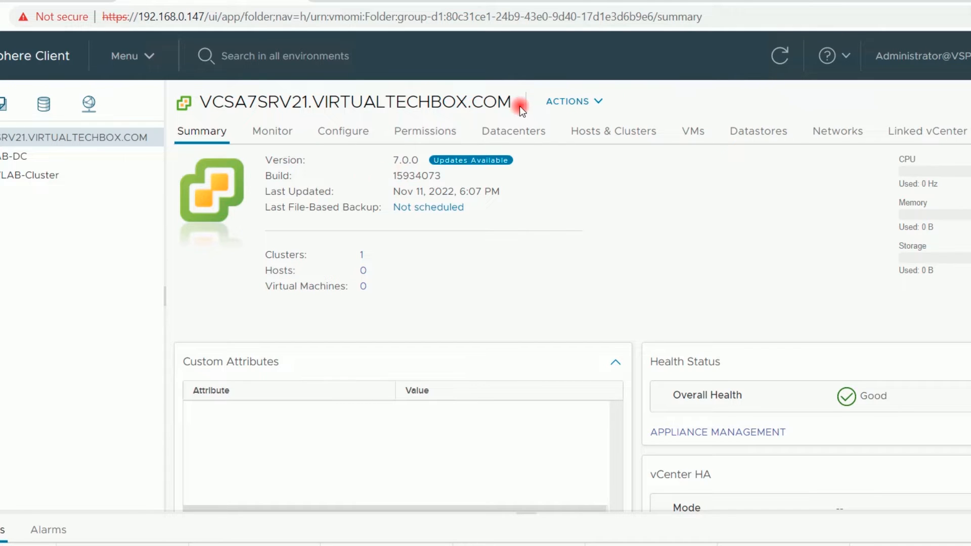
left_click_drag(519, 105, 197, 101)
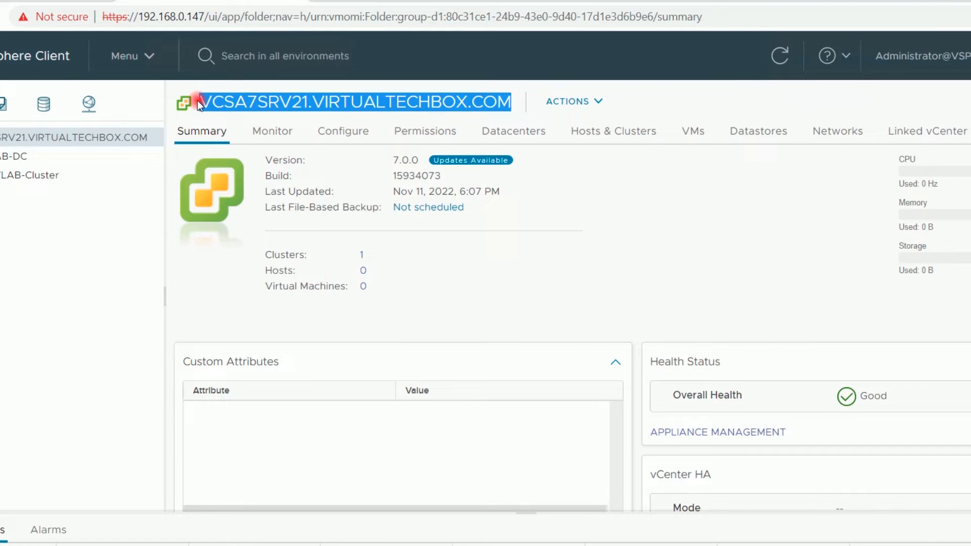
left_click(253, 102)
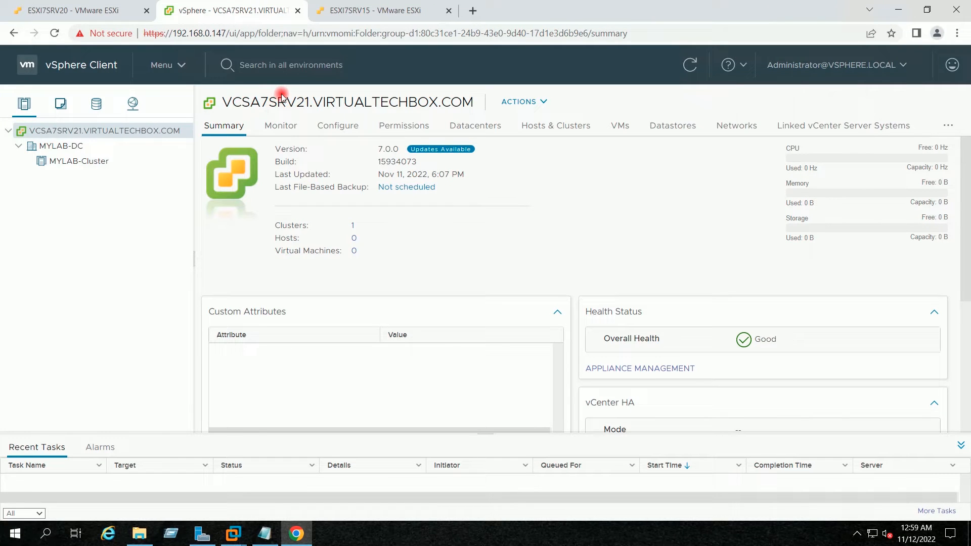
left_click(83, 9)
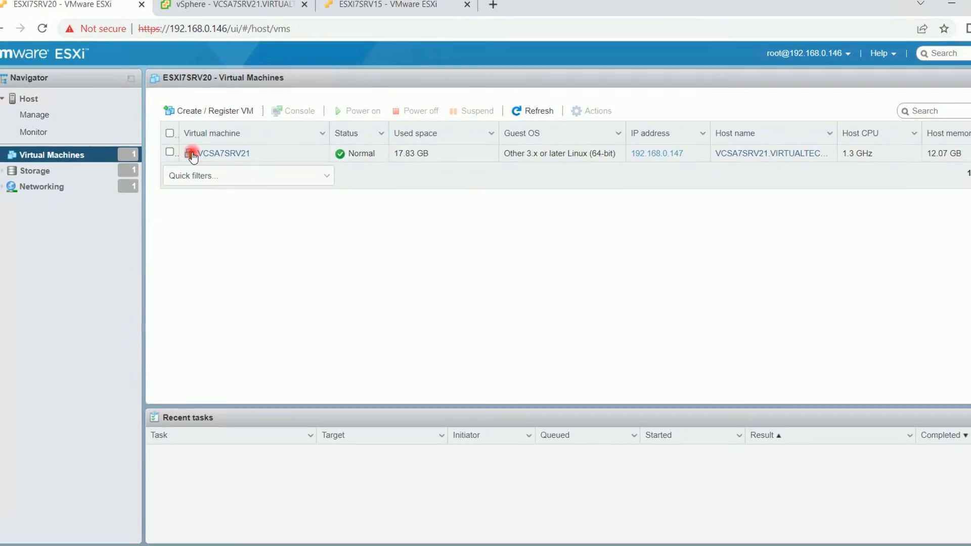
Revisit the vCenter summary, then bring up the ESXI7SRV15 host page showing version 7.0.0
left_click(222, 3)
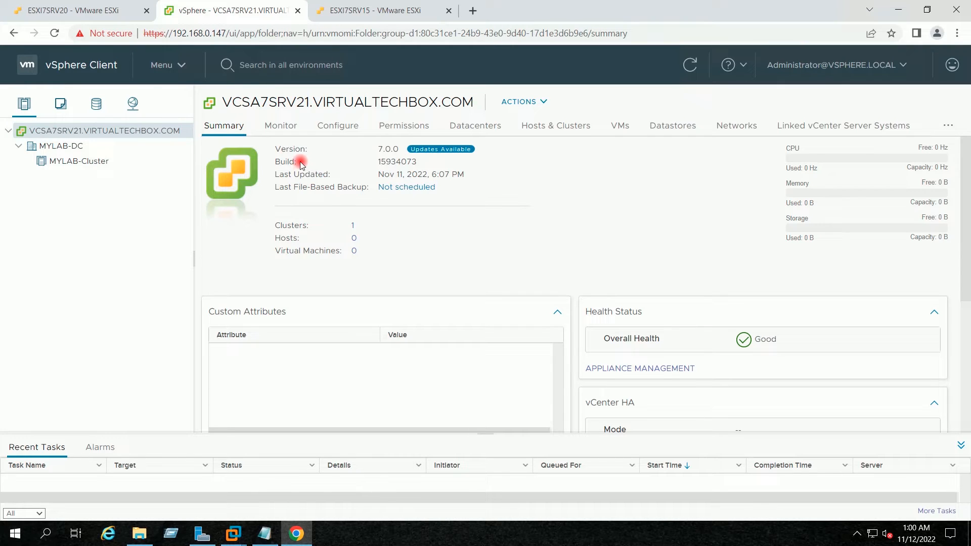
left_click(336, 11)
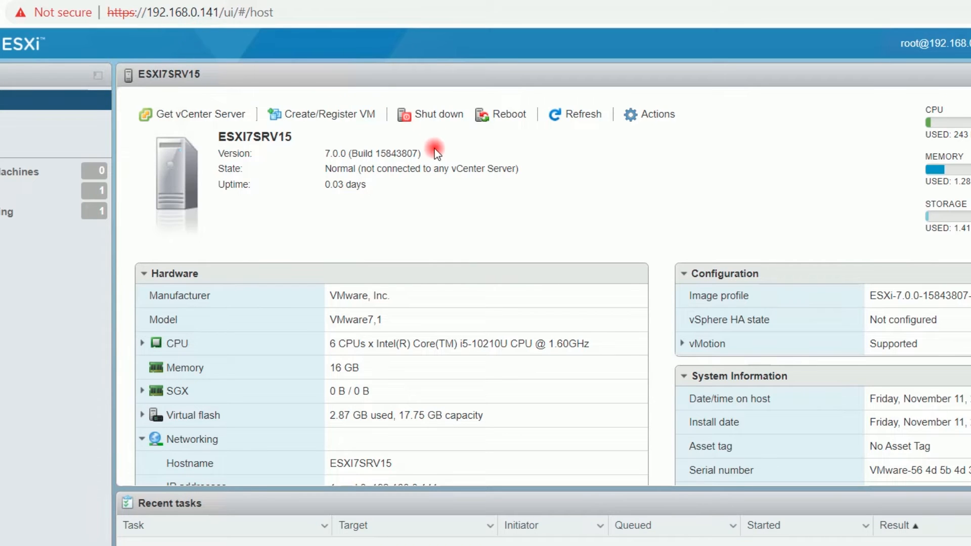
Verify ESXI7SRV15 and ESXI7SRV20 both run 7.0.0 (Build 15843807), checking their virtual machines
left_click_drag(420, 153, 322, 154)
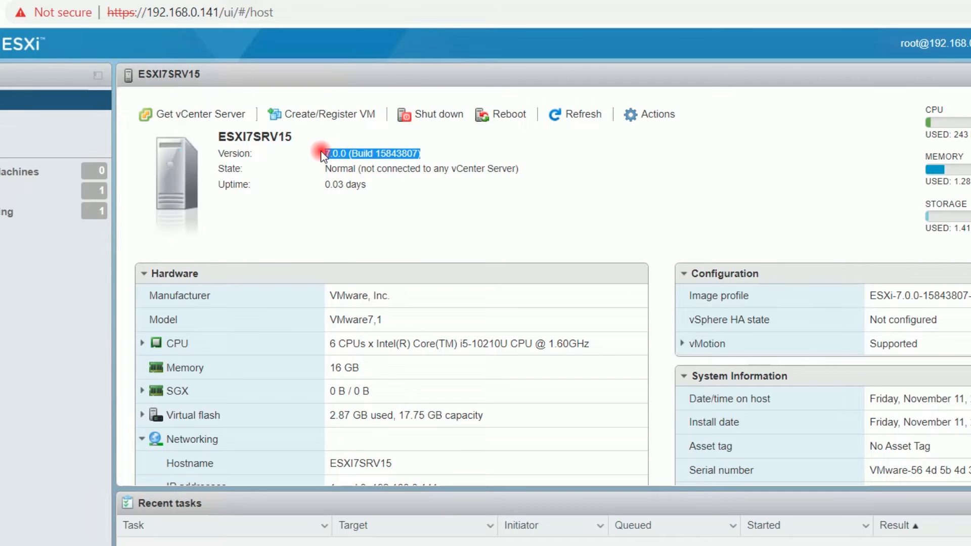
left_click(338, 152)
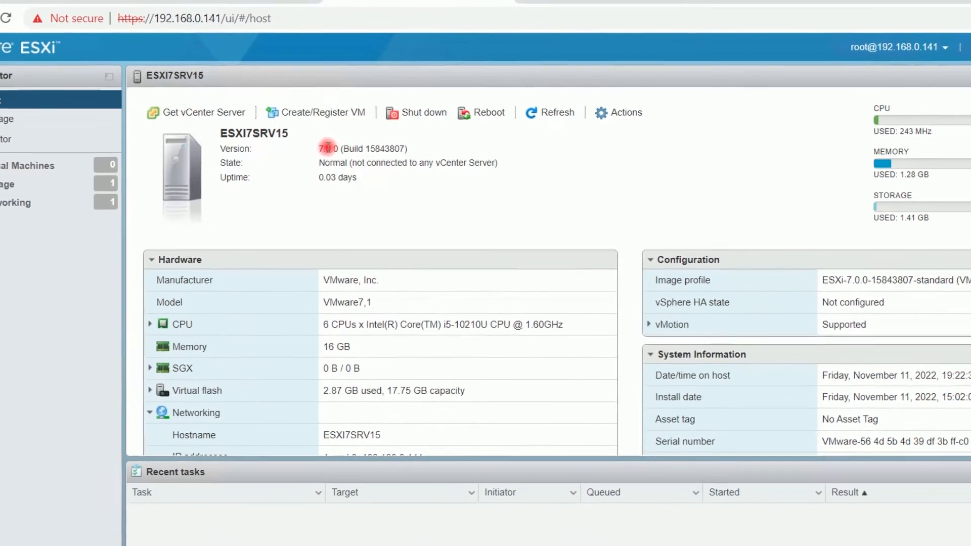
left_click(60, 163)
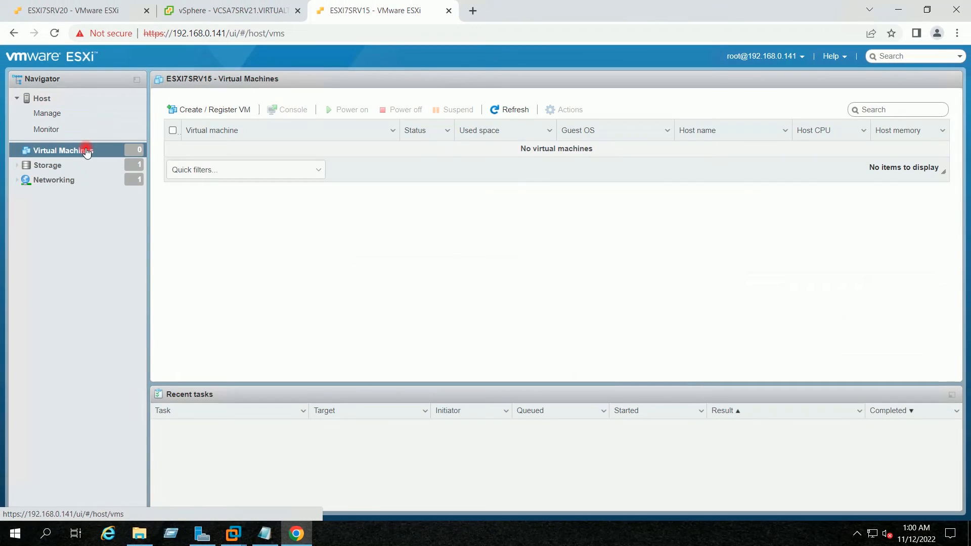
left_click(64, 11)
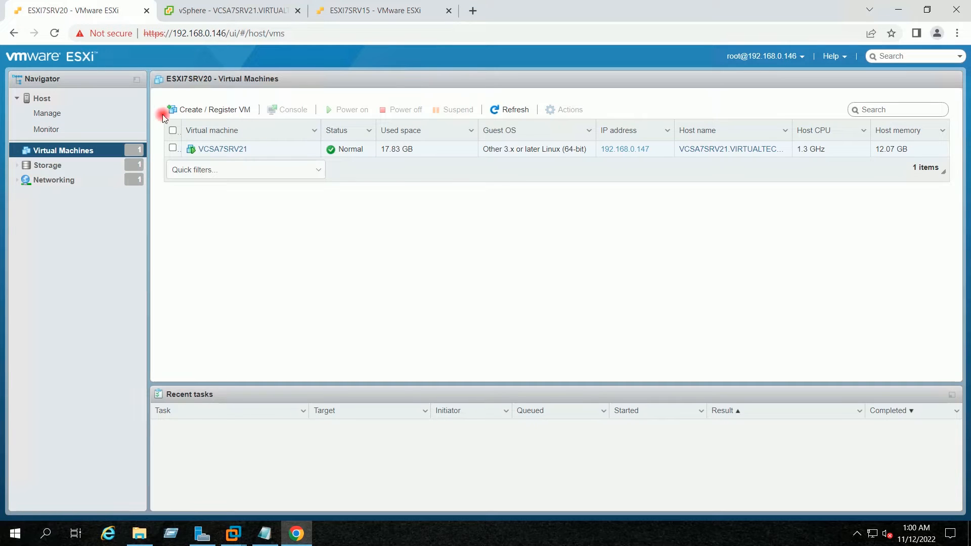
left_click(81, 99)
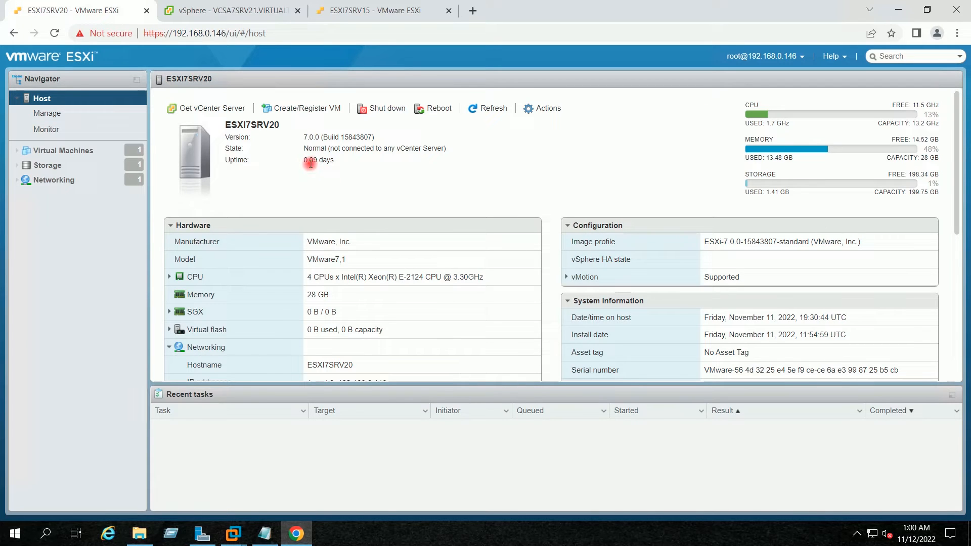
left_click_drag(303, 137, 388, 139)
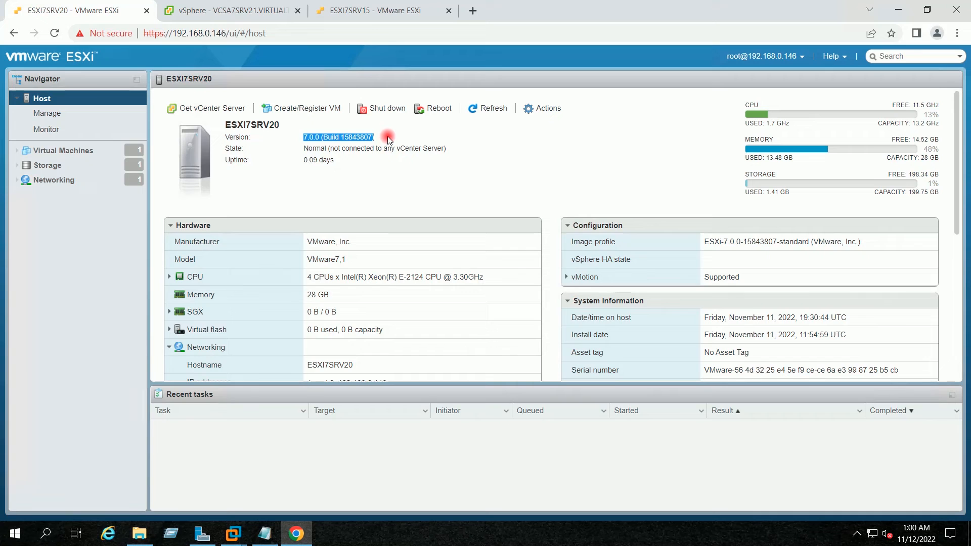
Recheck the ESXI7SRV15 summary, return to the vCenter tab, and minimize Chrome
left_click(361, 10)
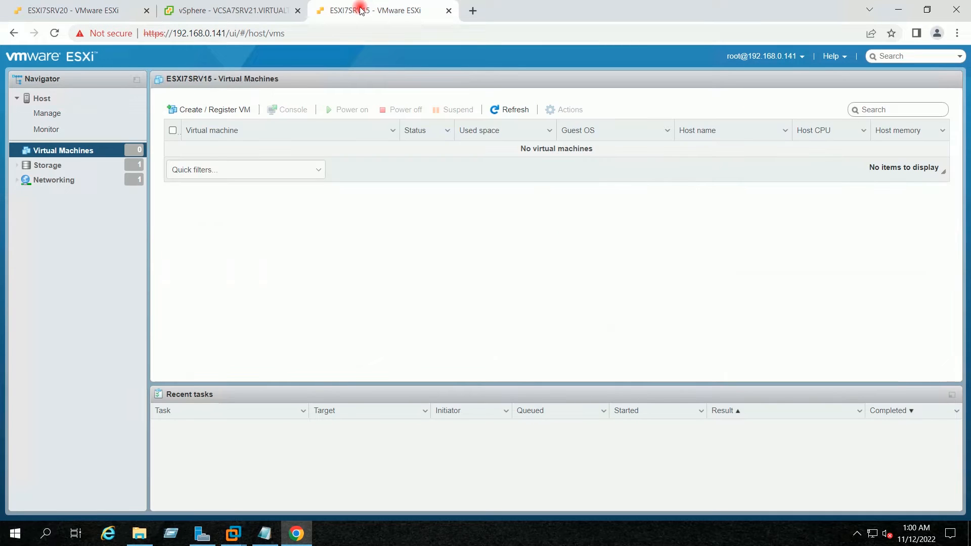
left_click(88, 100)
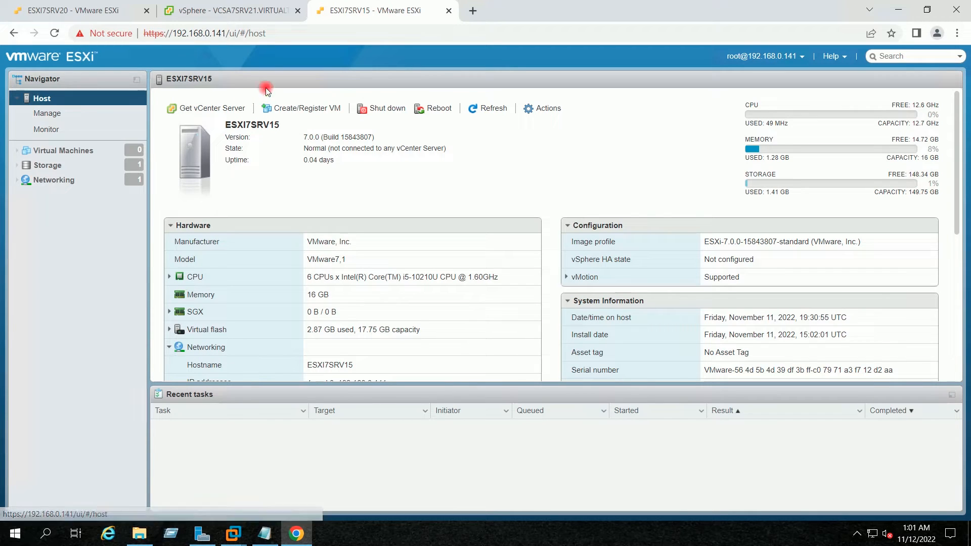
left_click(244, 11)
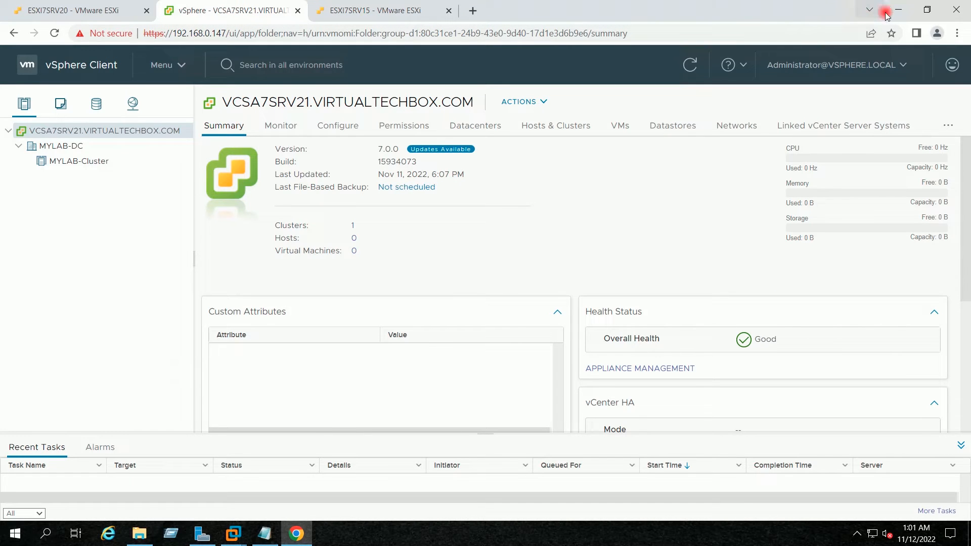
left_click(901, 11)
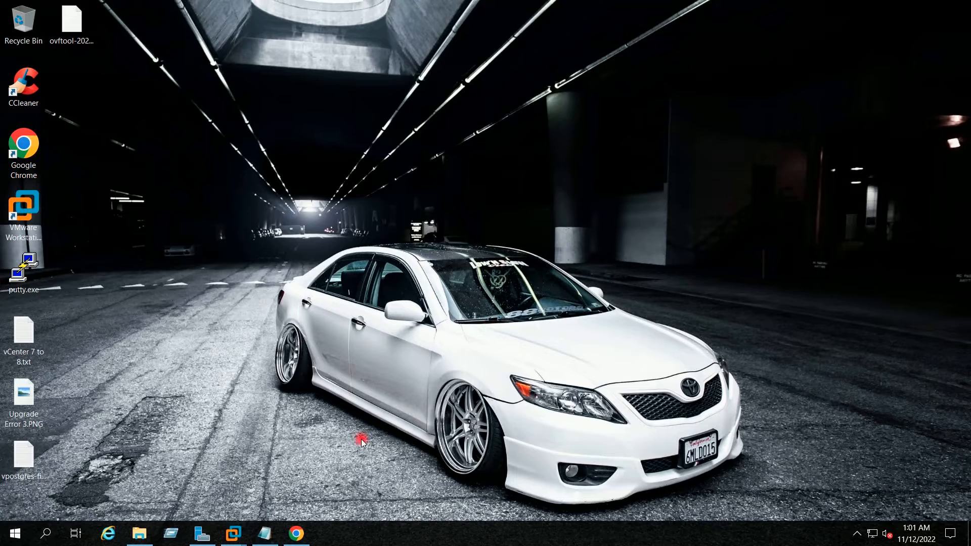
left_click(272, 534)
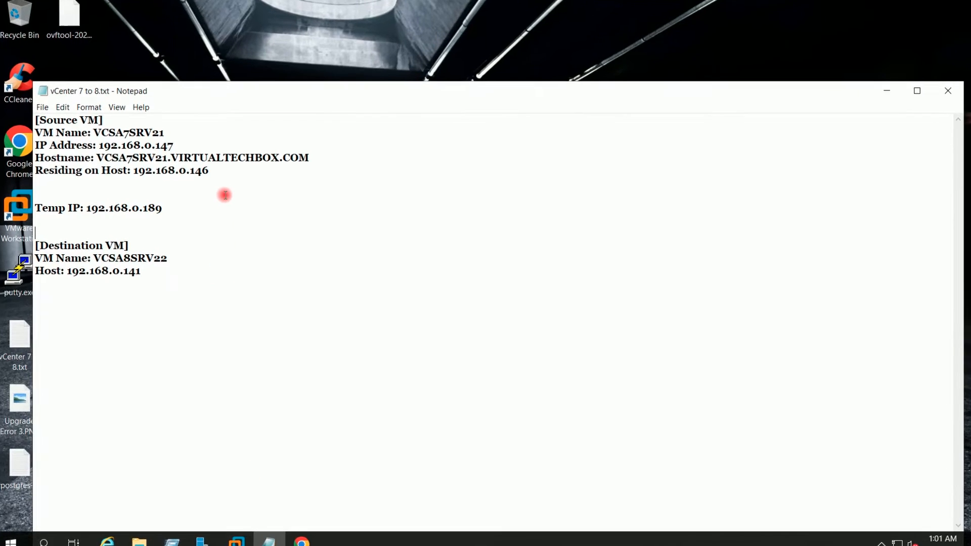
left_click_drag(212, 169, 23, 117)
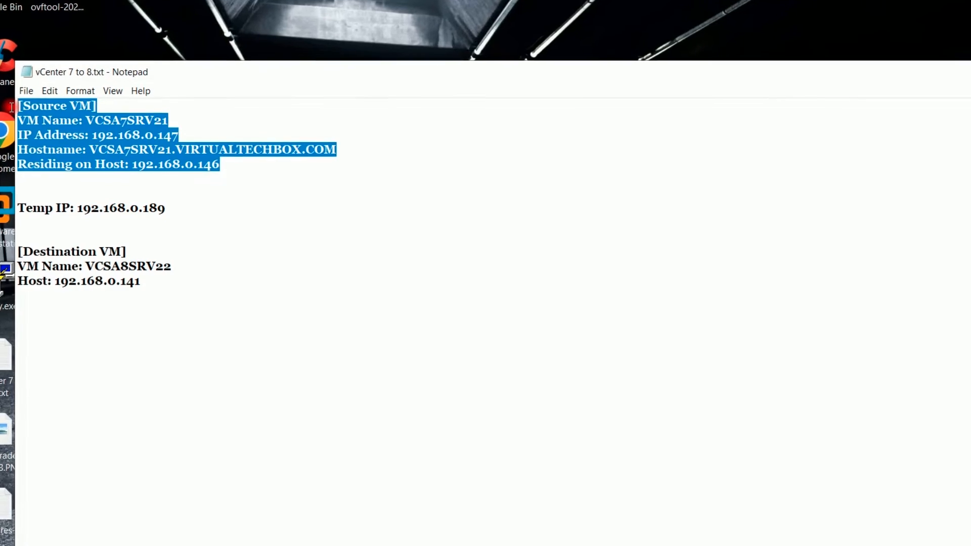
left_click(161, 179)
left_click_drag(179, 275, 85, 271)
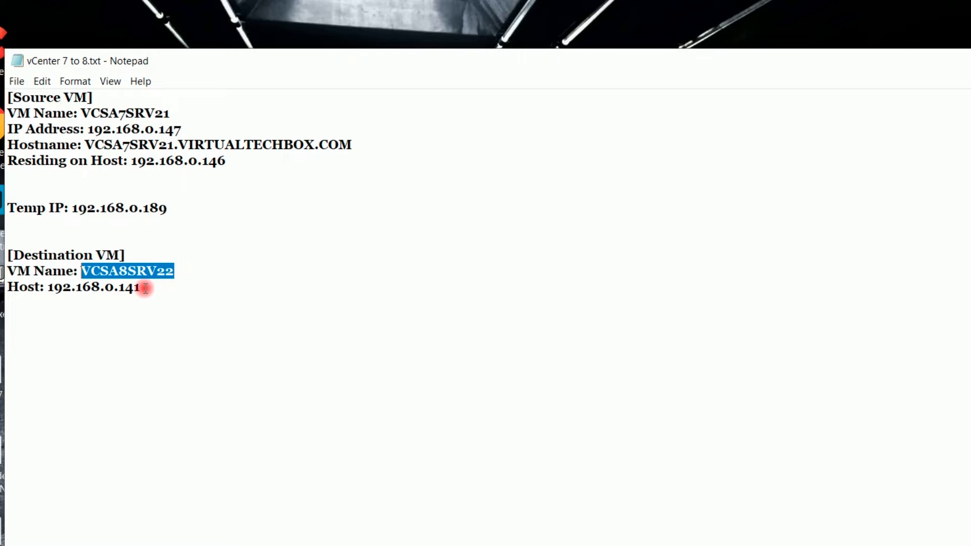
left_click_drag(145, 288, 49, 288)
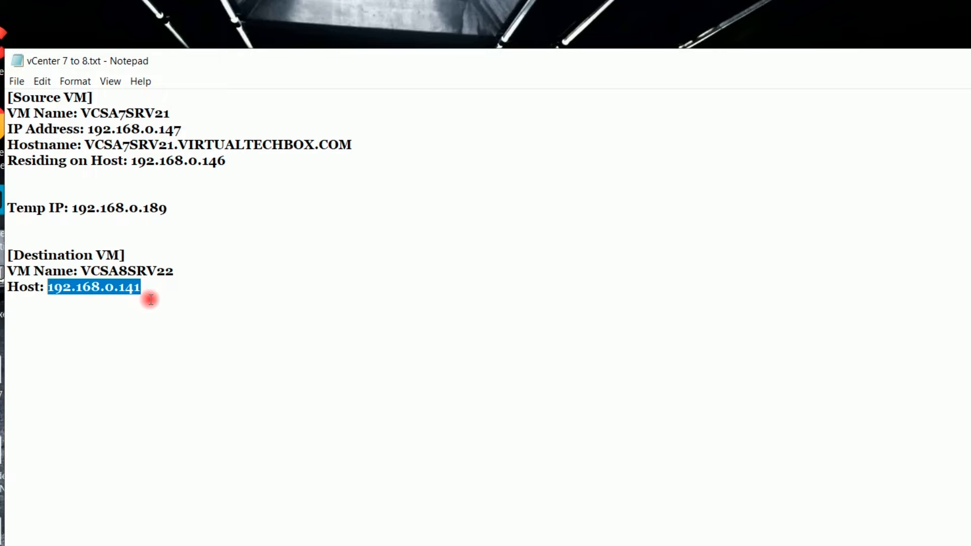
left_click_drag(171, 209, 11, 214)
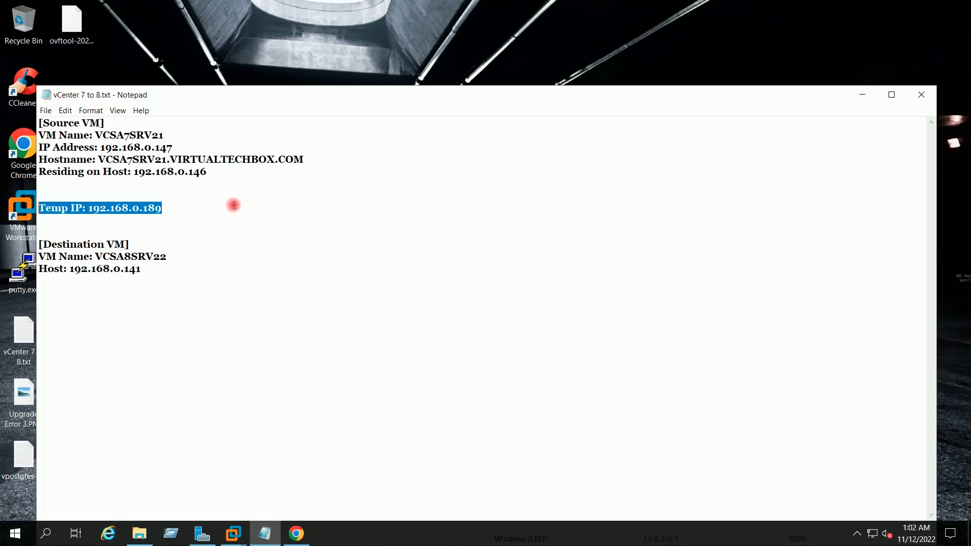
left_click(861, 94)
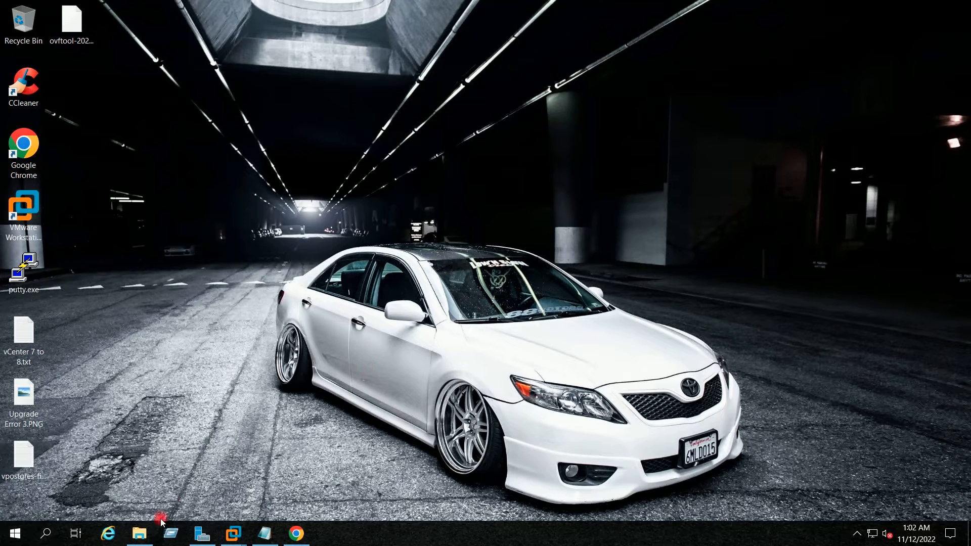
Mount VMware-VCSA-all-8.0.0-20519528.iso from Downloads as a DVD drive, then minimize Explorer
mouse_move(139, 532)
left_click(141, 479)
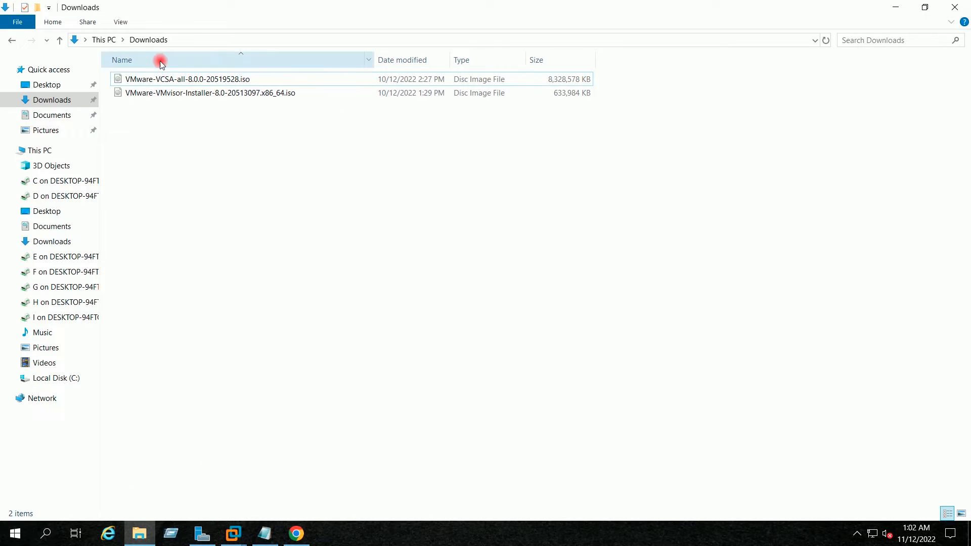
left_click(187, 80)
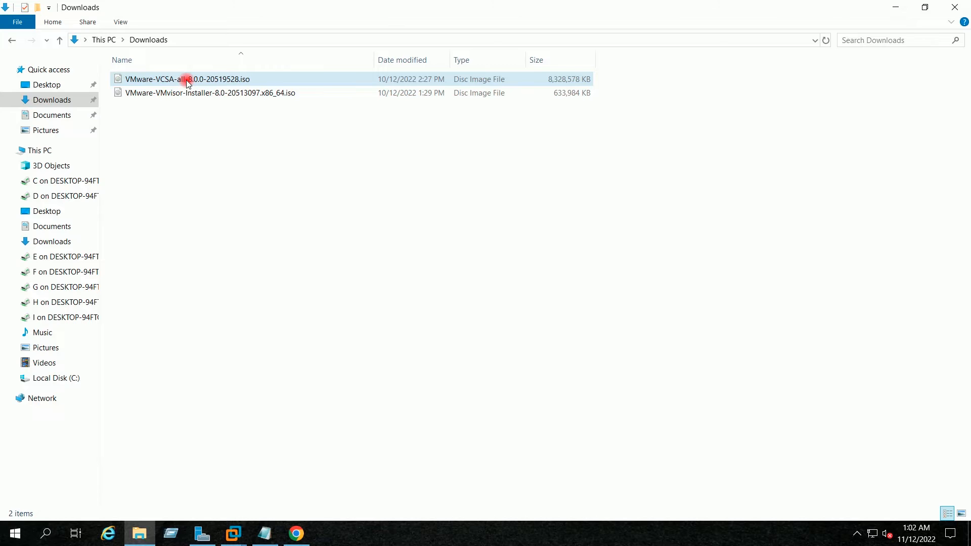
left_click(187, 80)
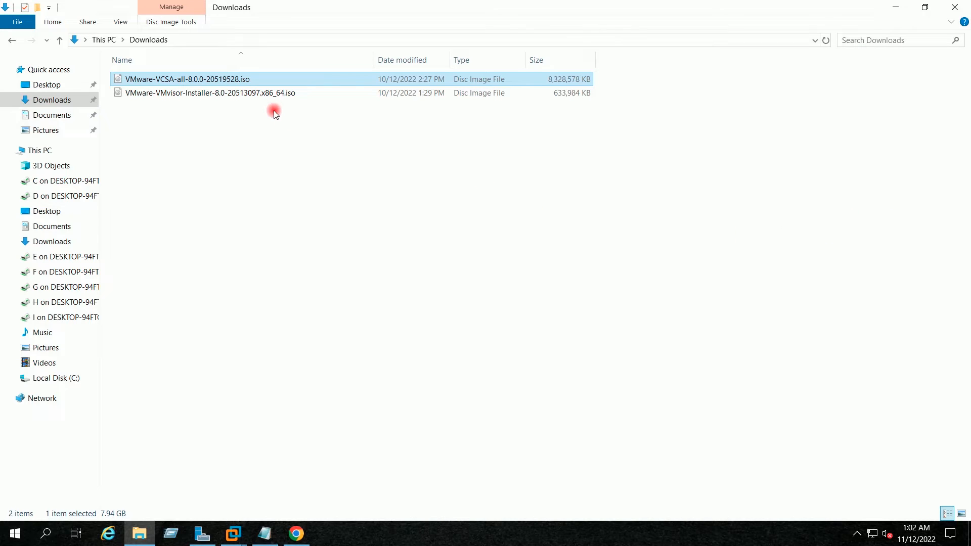
right_click(209, 80)
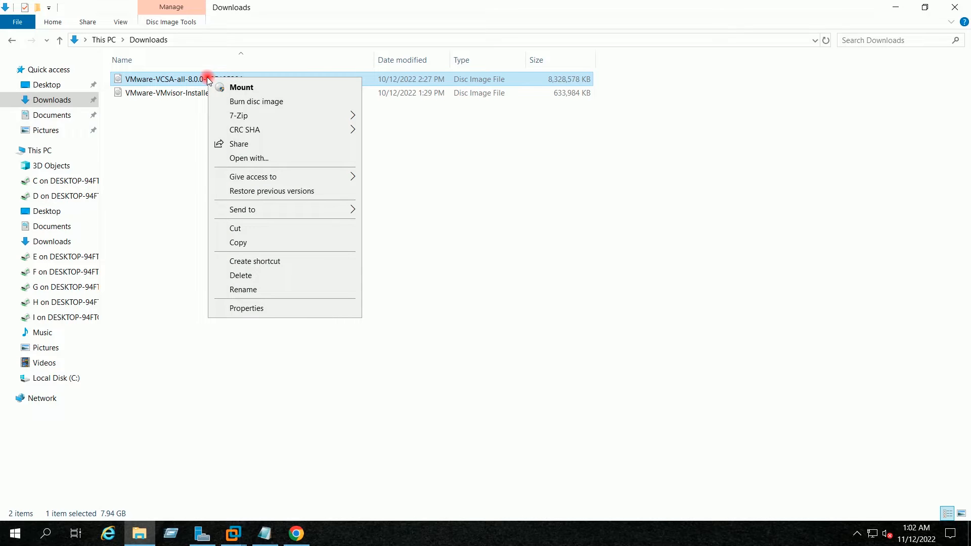
left_click(244, 87)
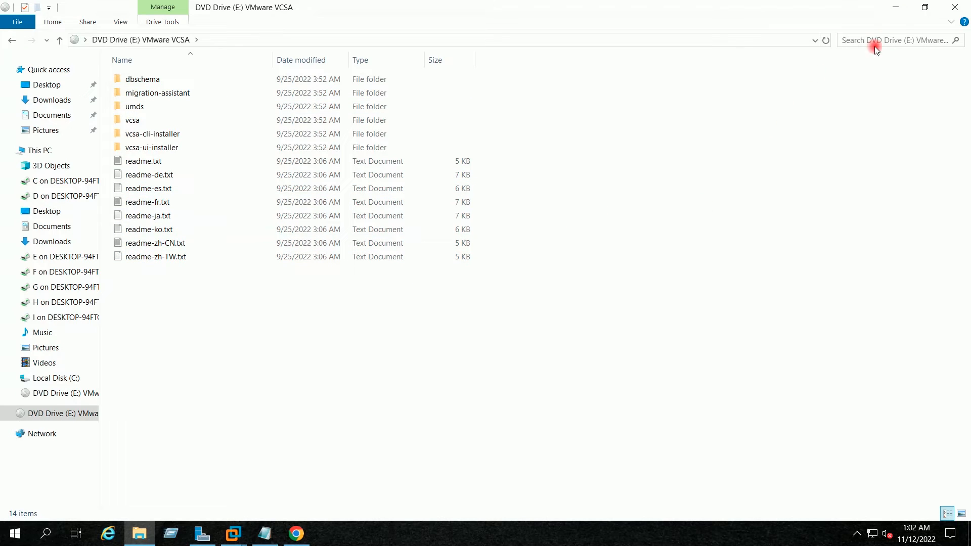
left_click(895, 9)
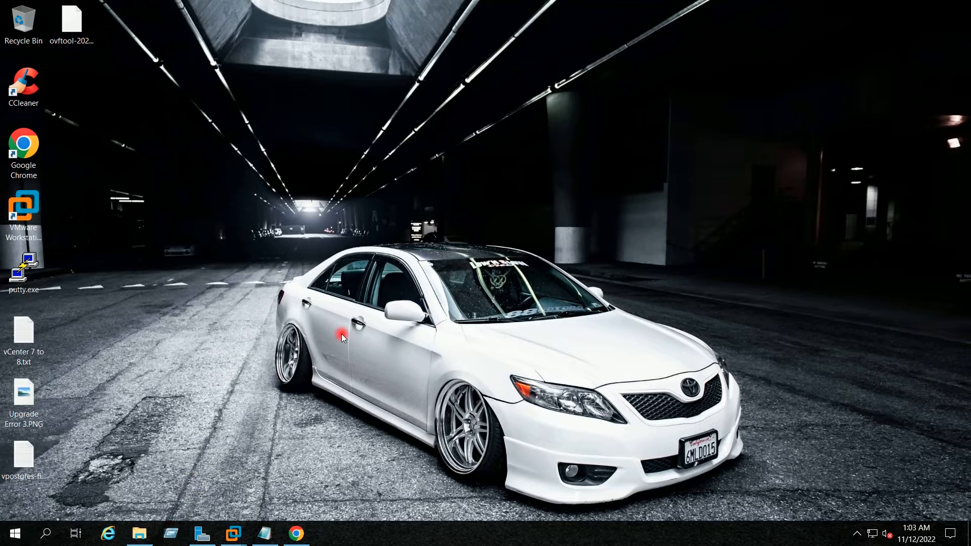
key("super+r")
type("n")
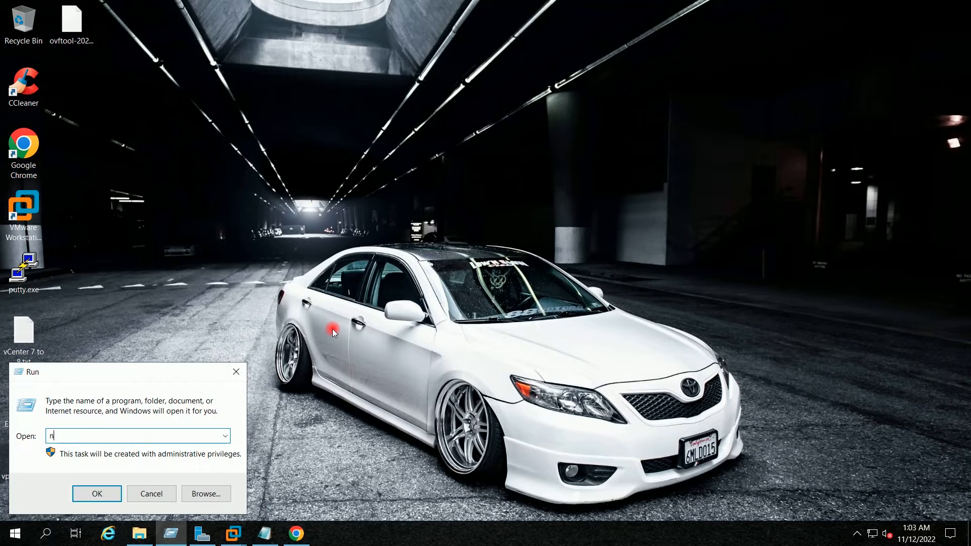
type("cpa.cpl")
key("Return")
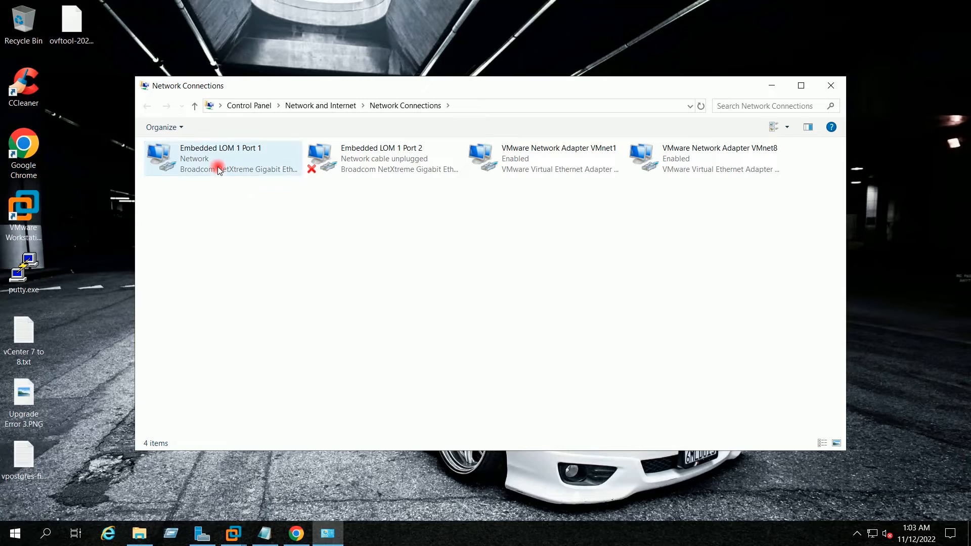
left_click(218, 169)
right_click(217, 169)
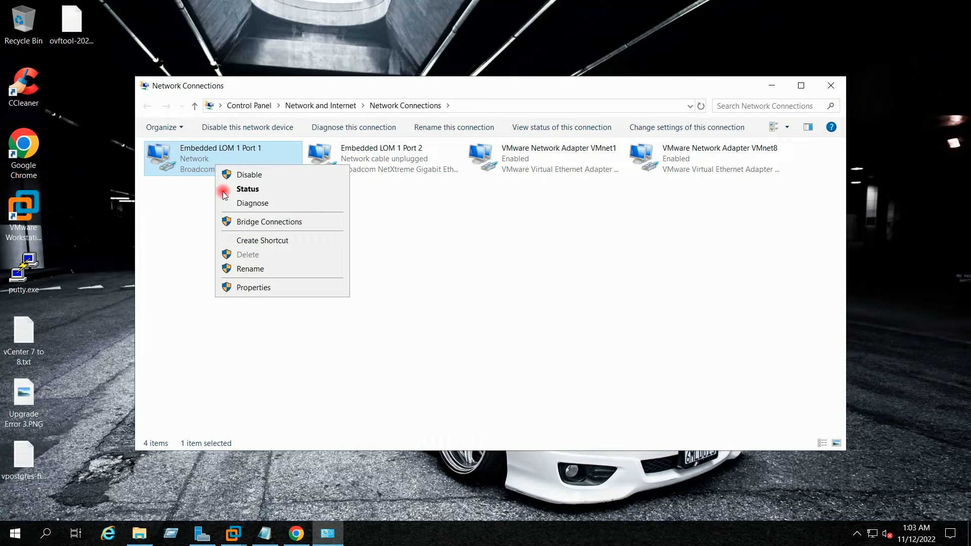
left_click(254, 282)
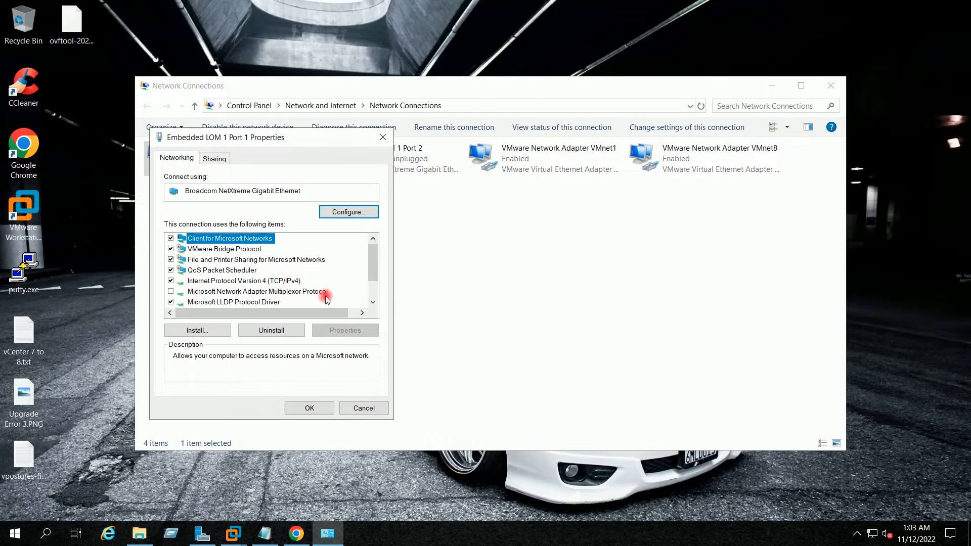
left_click(283, 280)
left_click(345, 331)
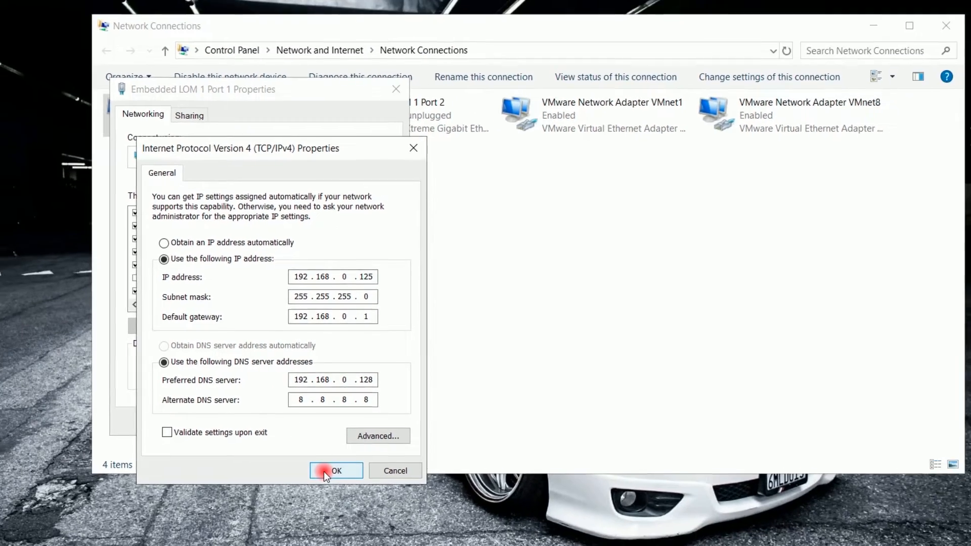
left_click(339, 496)
left_click(309, 408)
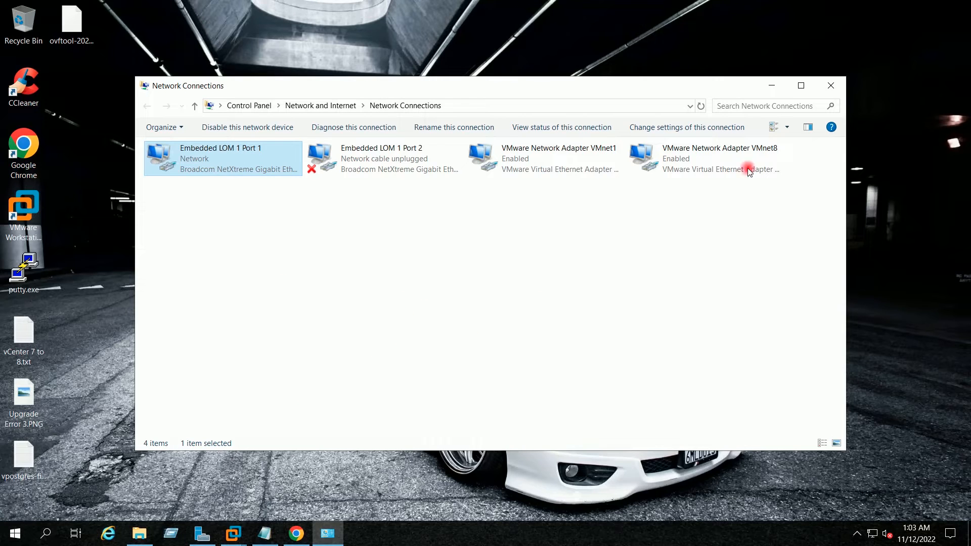
left_click(827, 92)
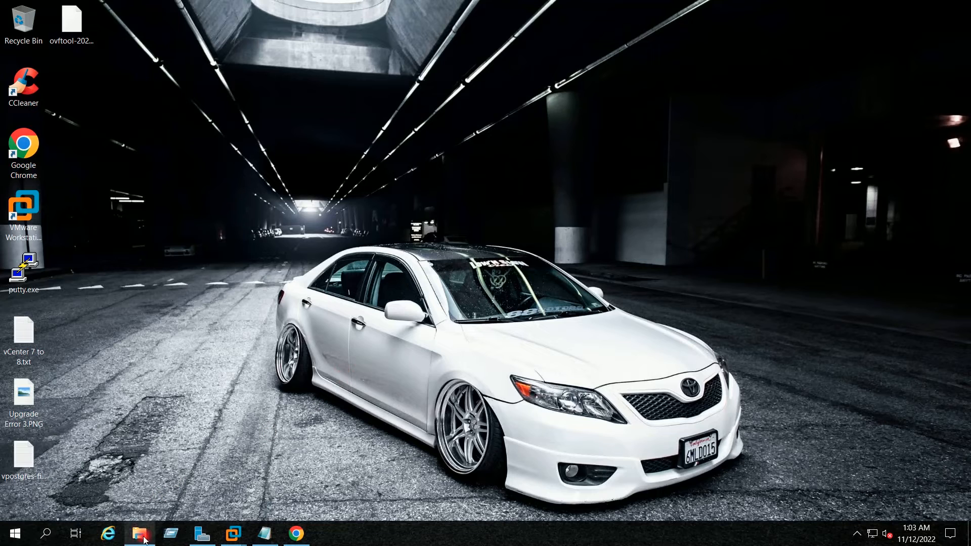
Run installer.exe from the VCSA DVD's vcsa-ui-installer\win32 folder
mouse_move(139, 534)
left_click(138, 475)
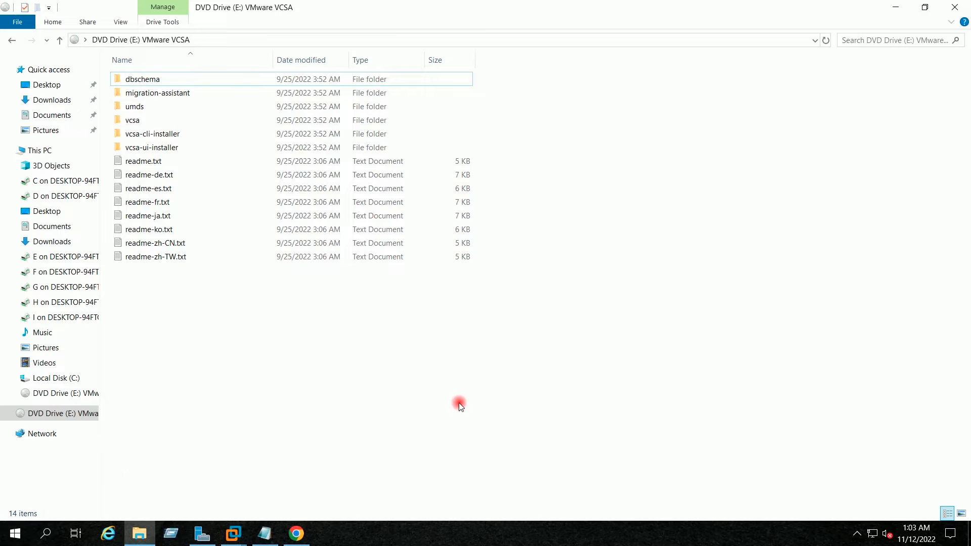
double_click(155, 149)
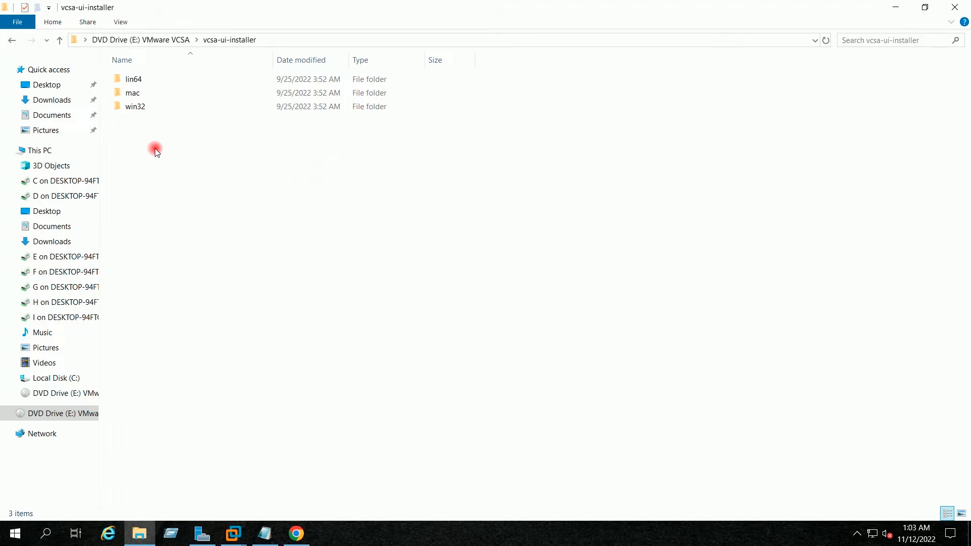
double_click(147, 107)
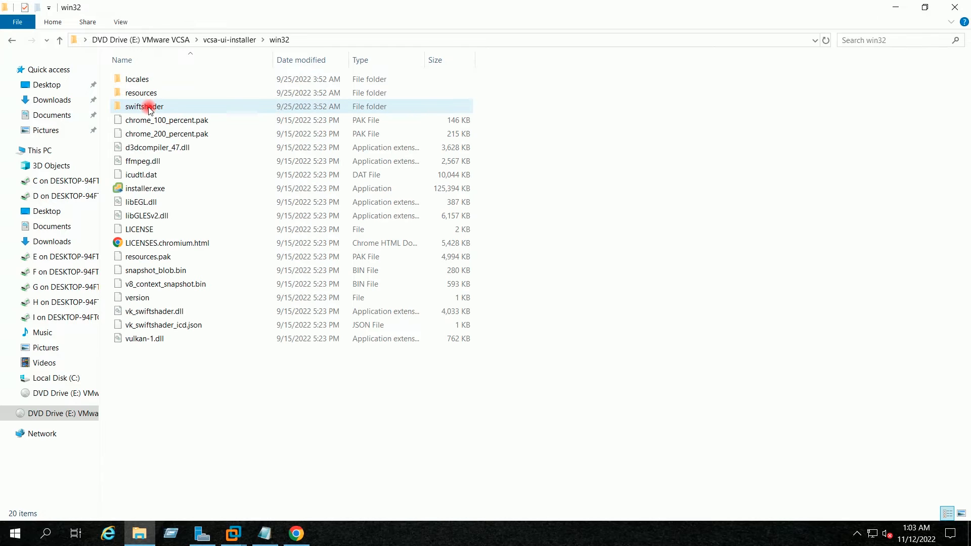
left_click(154, 188)
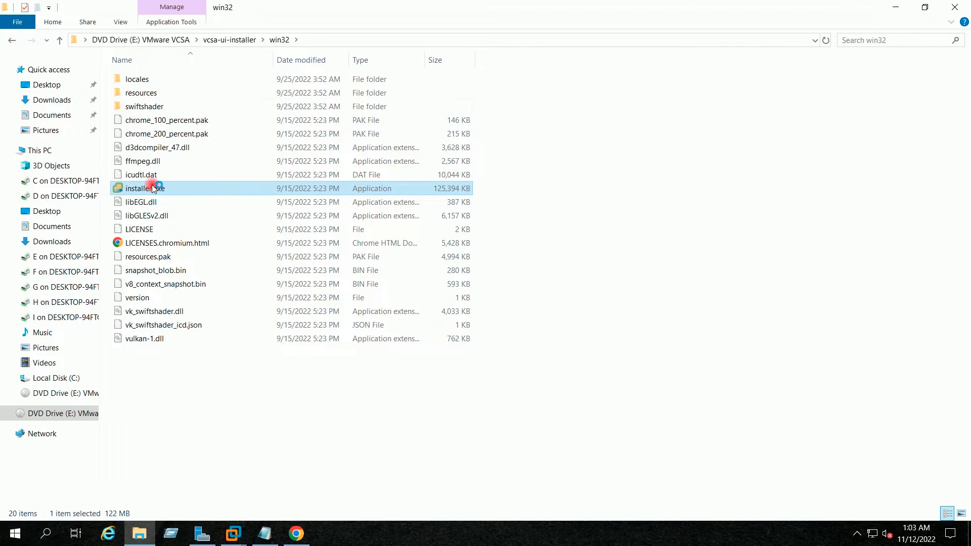
double_click(153, 188)
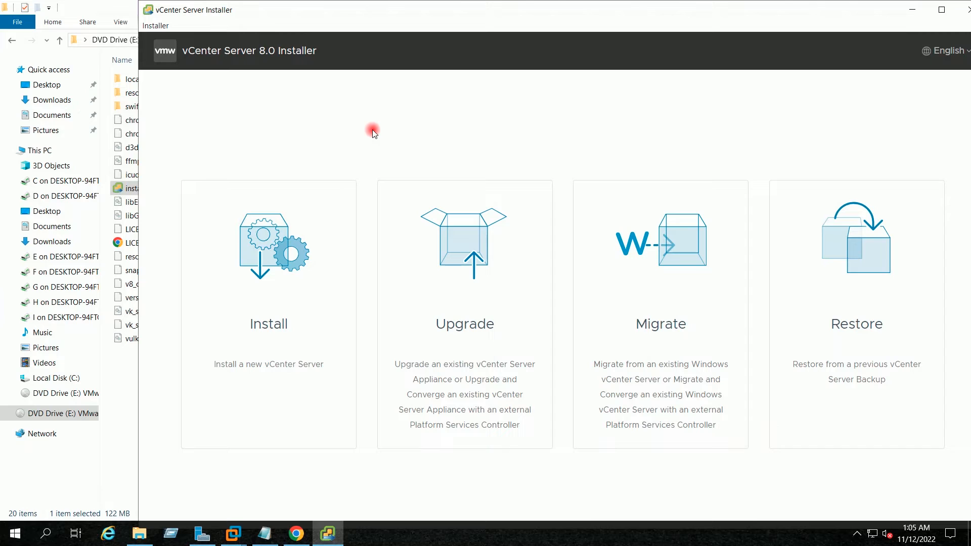
Choose Upgrade, pass the introduction, and accept the license agreement terms
left_click(470, 300)
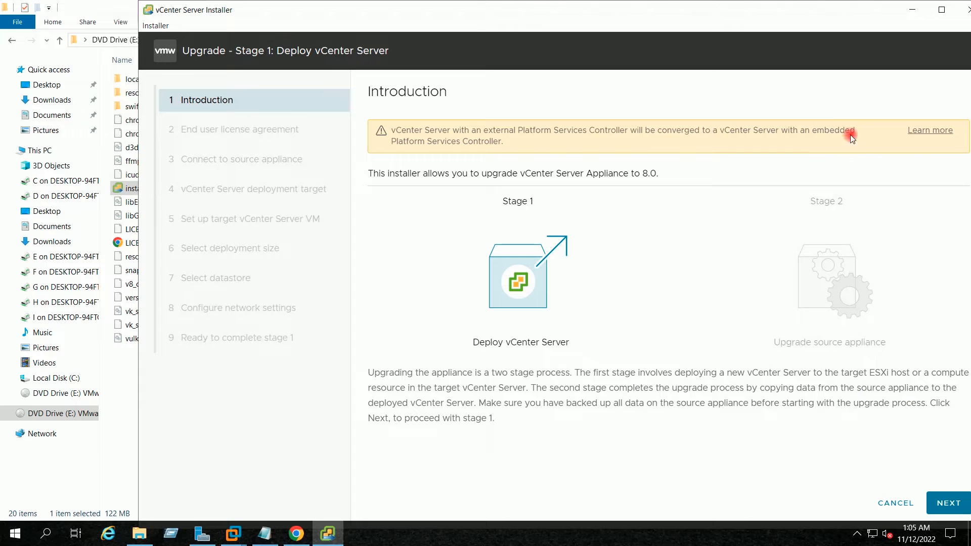
left_click_drag(506, 15, 474, 18)
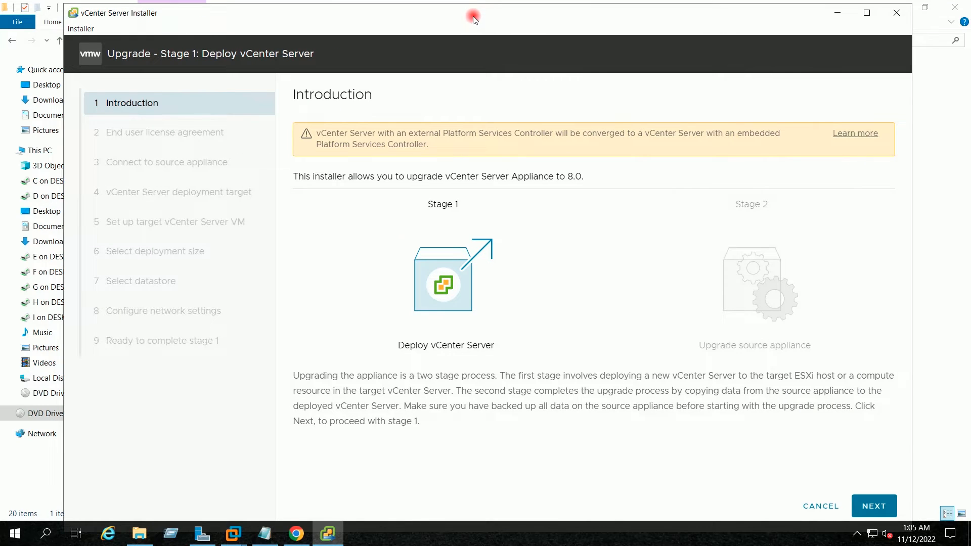
mouse_move(474, 18)
left_mouse_down()
mouse_move(472, 10)
mouse_move(473, 20)
left_mouse_up()
left_click(877, 506)
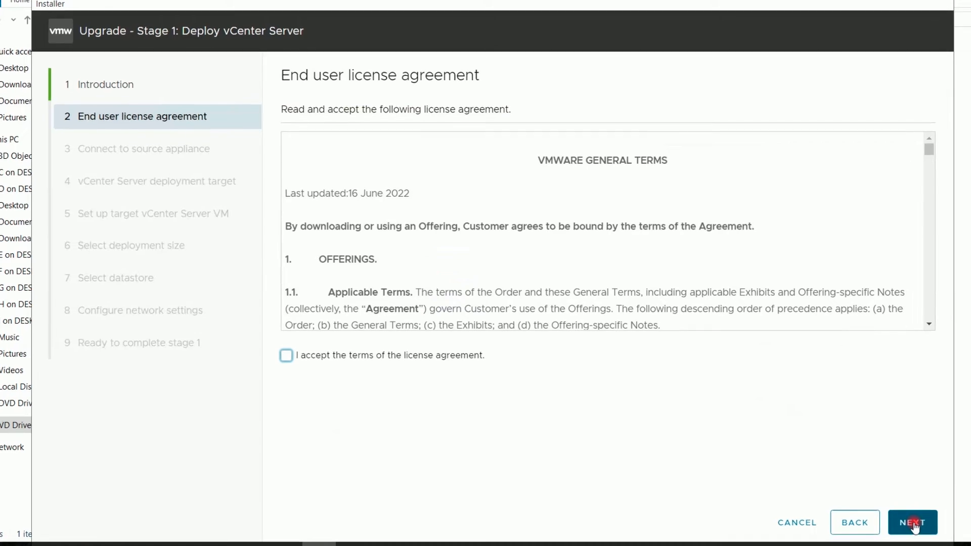
left_click(284, 357)
left_click(911, 525)
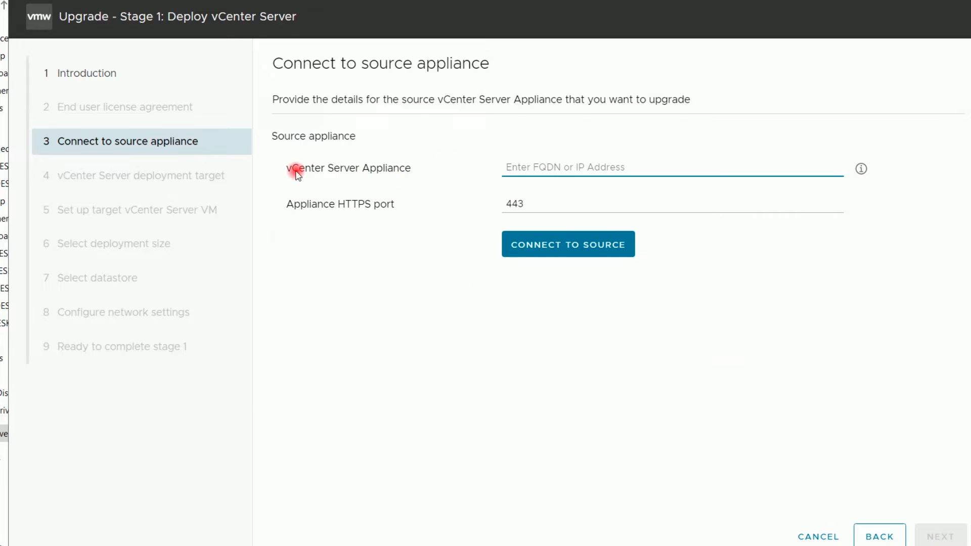
Enter source appliance 192.168.0.147 and connect to it
left_click(529, 169)
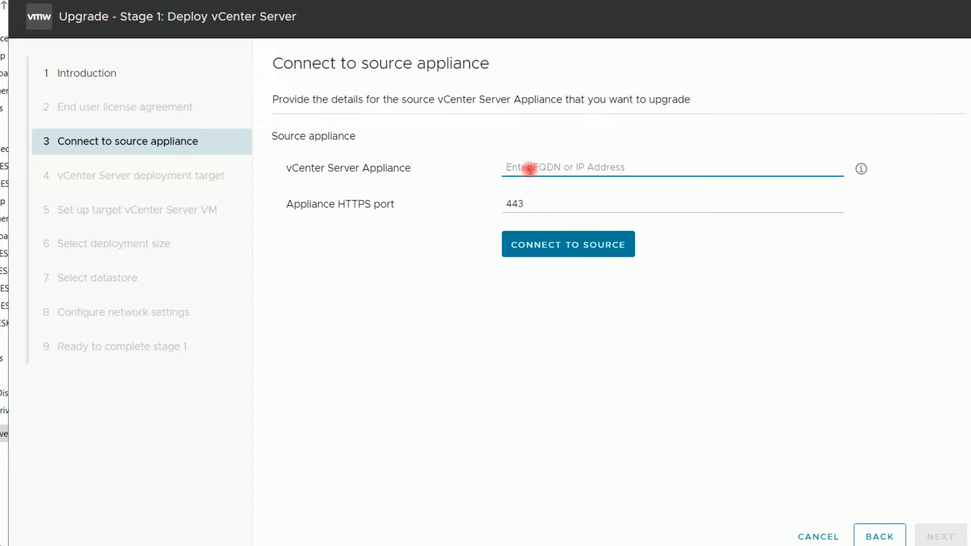
type("192")
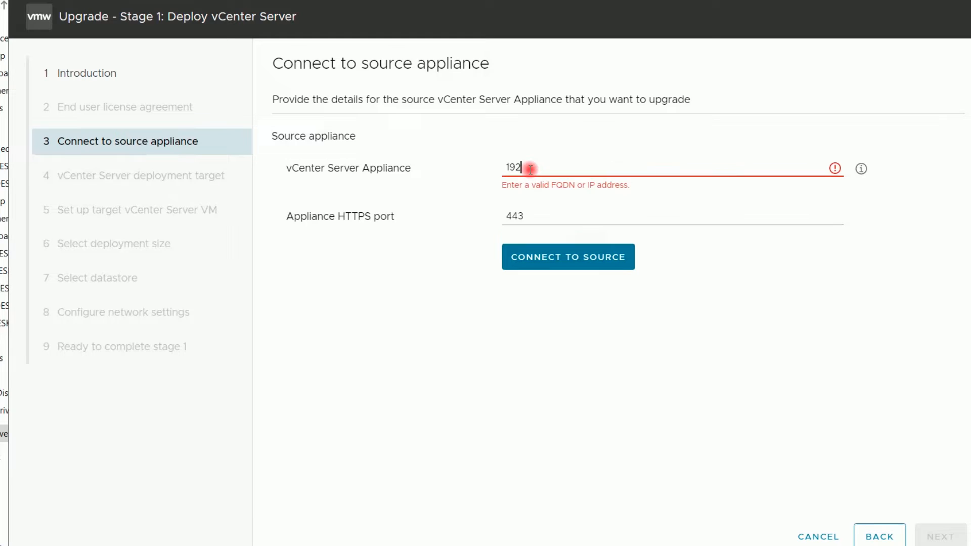
type(".16")
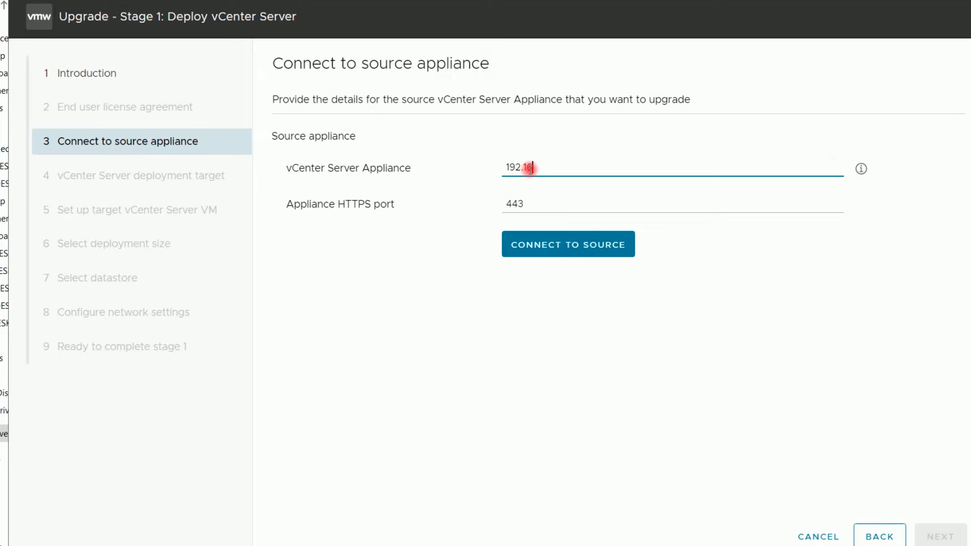
type("8.0.147")
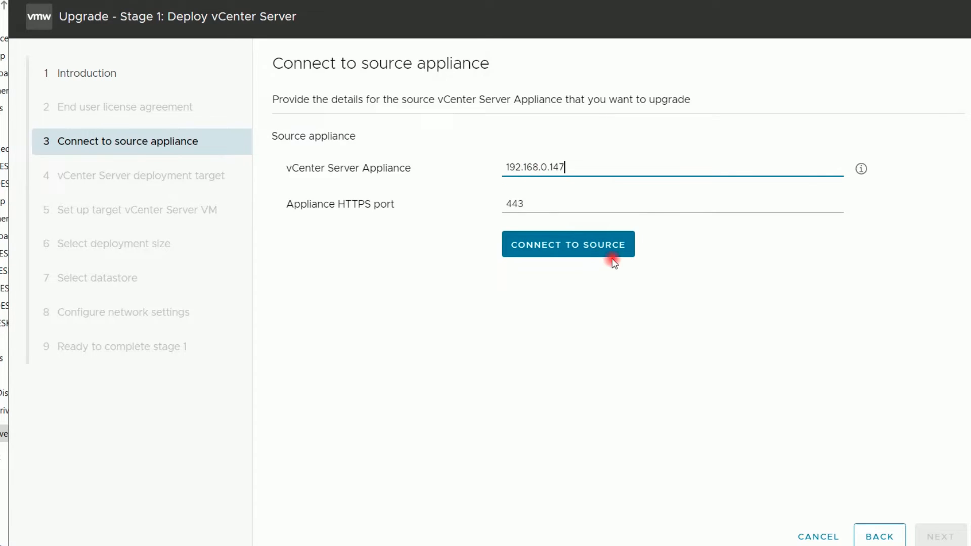
left_click(569, 256)
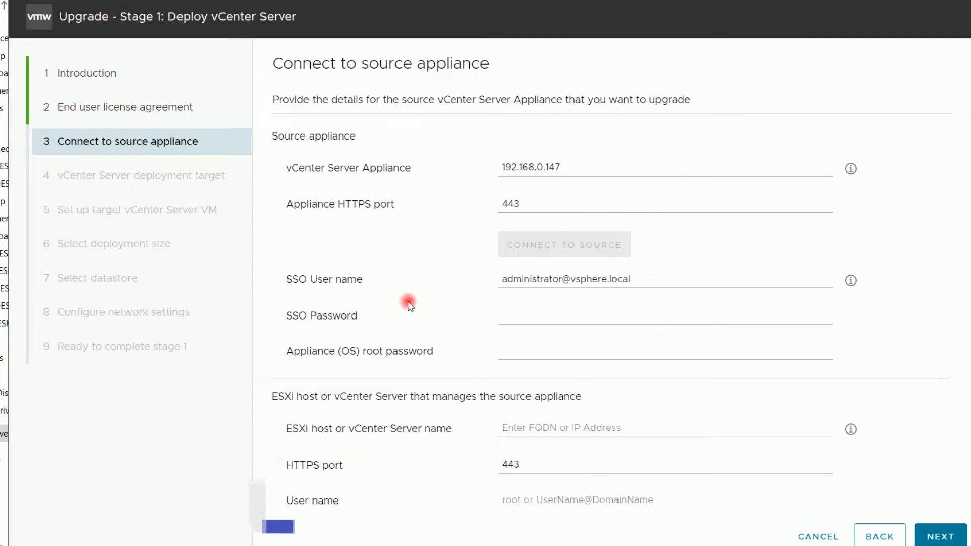
Fill in the source appliance's SSO user name, SSO password and root password
left_click_drag(637, 279, 495, 278)
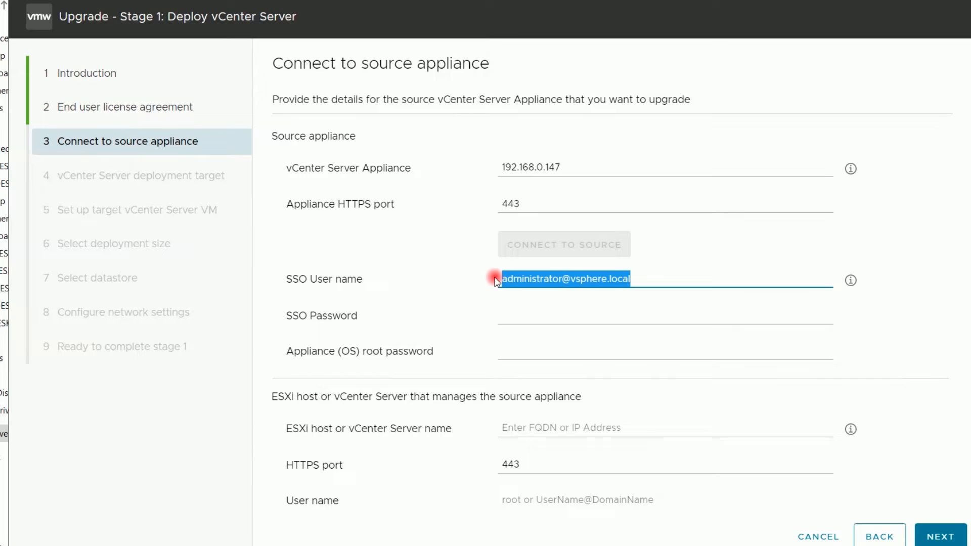
left_click(575, 282)
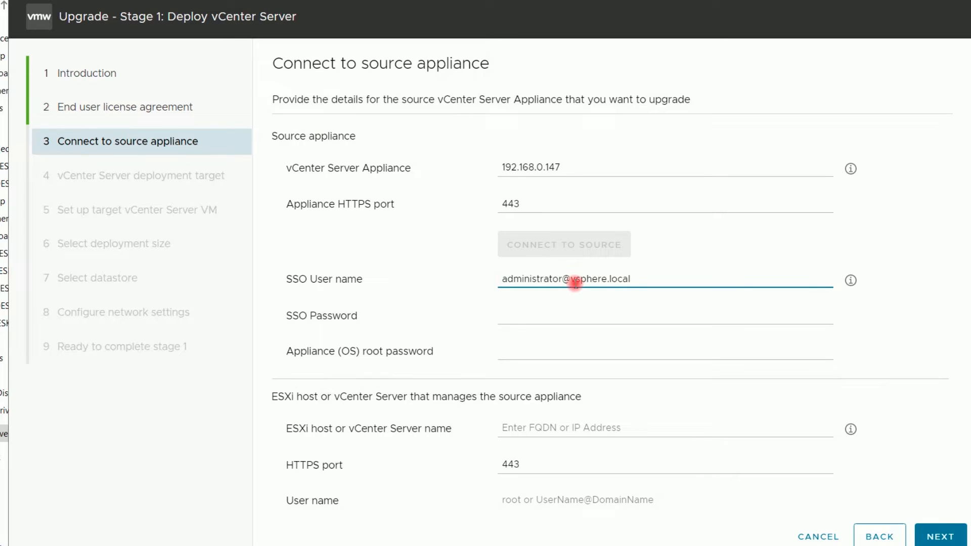
left_click(578, 316)
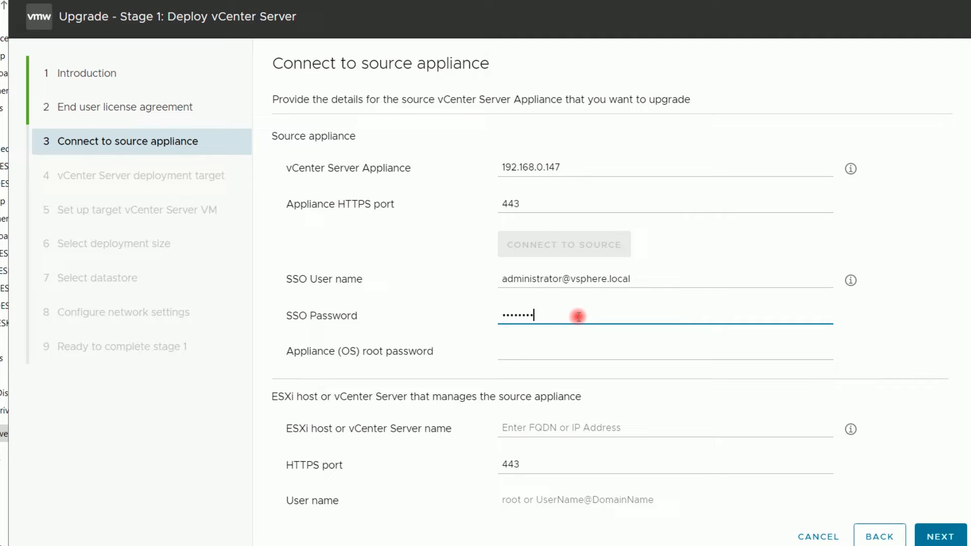
left_click(524, 350)
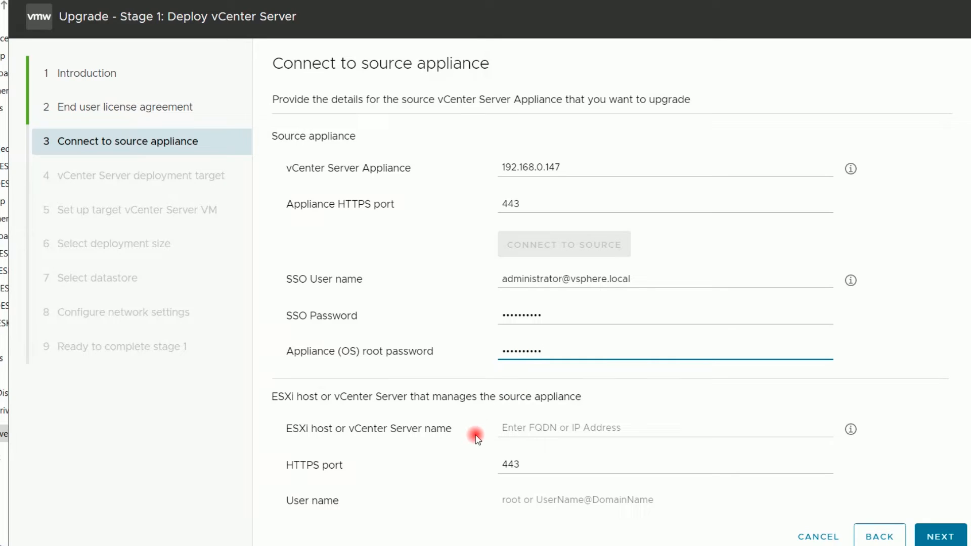
Enter managing ESXi host 192.168.0.146 with its credentials, submit, and accept the certificates
left_click(555, 427)
type("19")
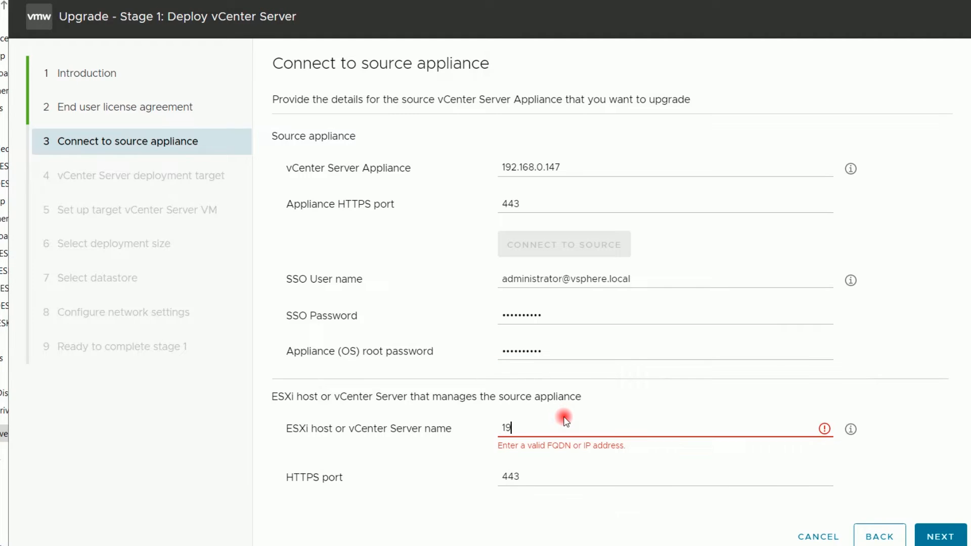
type("2.168")
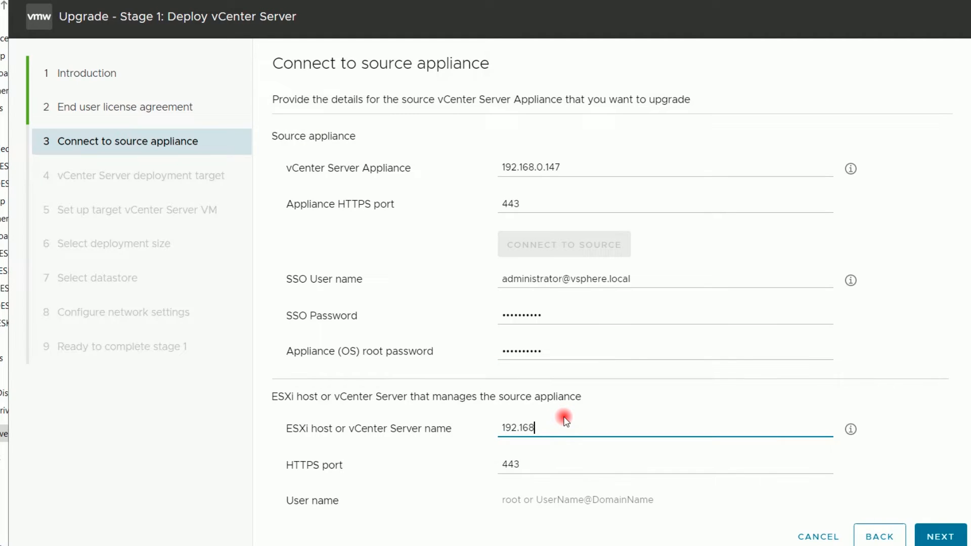
type(".0.146")
scroll(609, 284, "down", 2)
left_click(625, 413)
type("root")
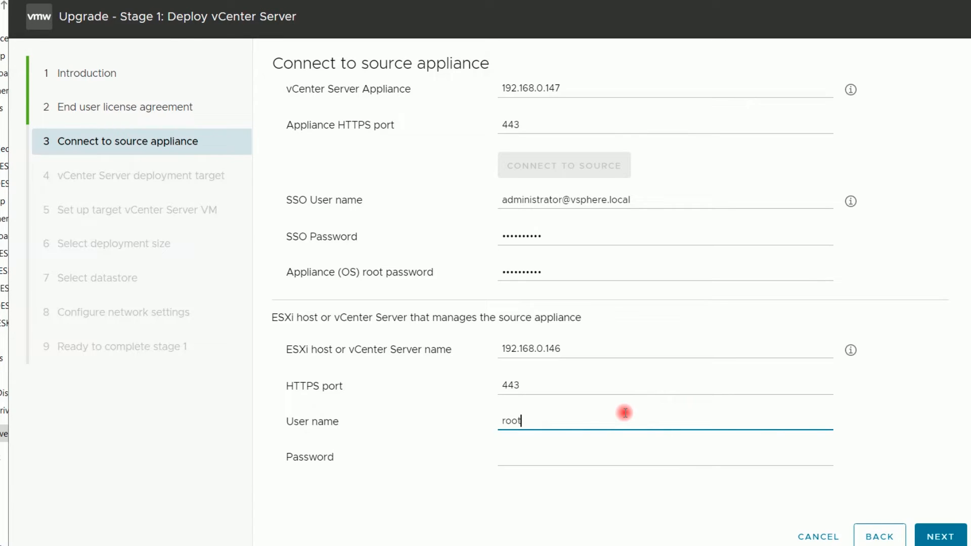
key("Tab")
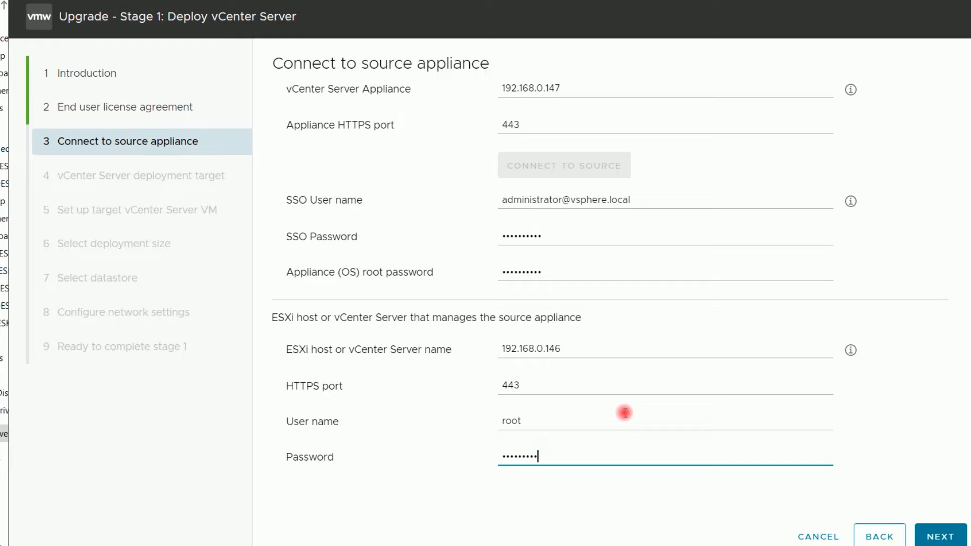
left_click(941, 537)
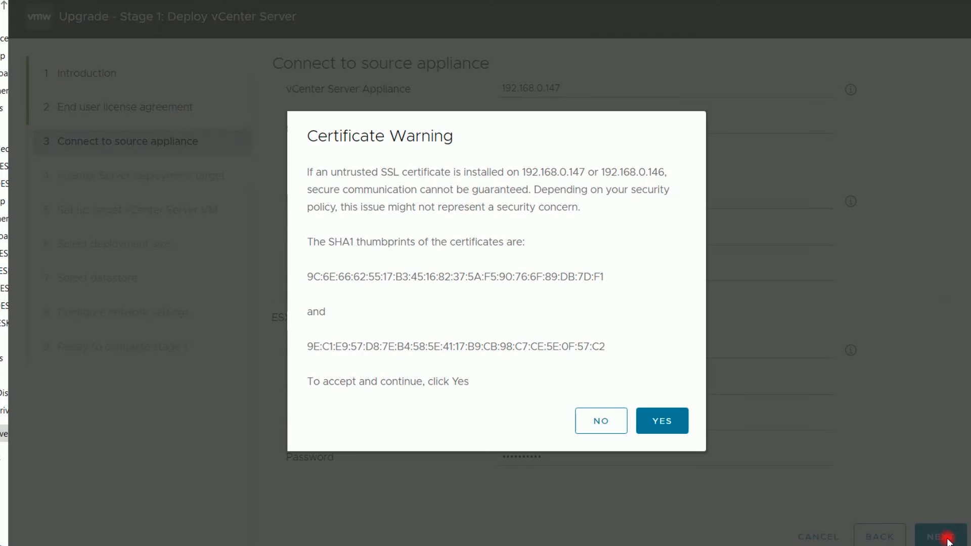
left_click(648, 417)
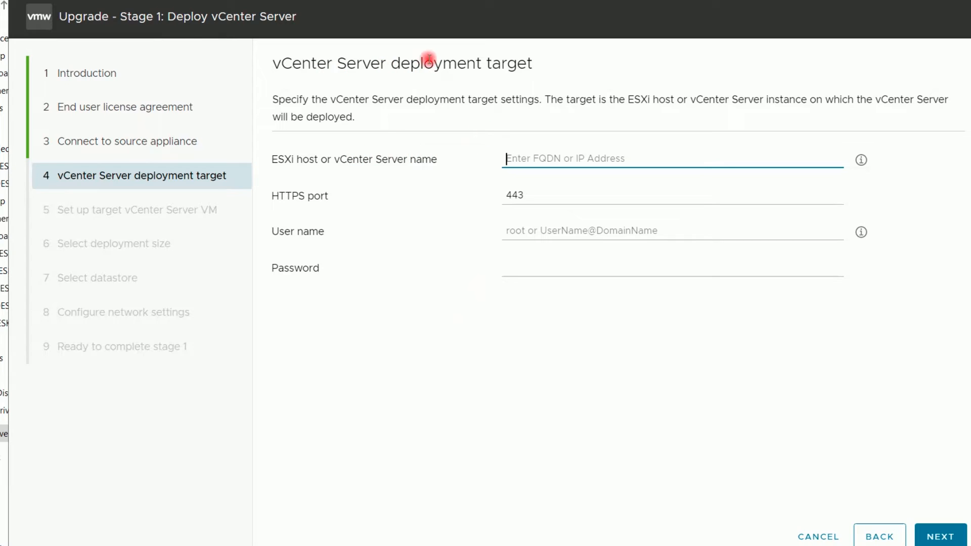
Set deployment target ESXi host 192.168.0.141 with user root and password, trusting its certificate
left_click_drag(551, 63, 284, 65)
left_click(344, 160)
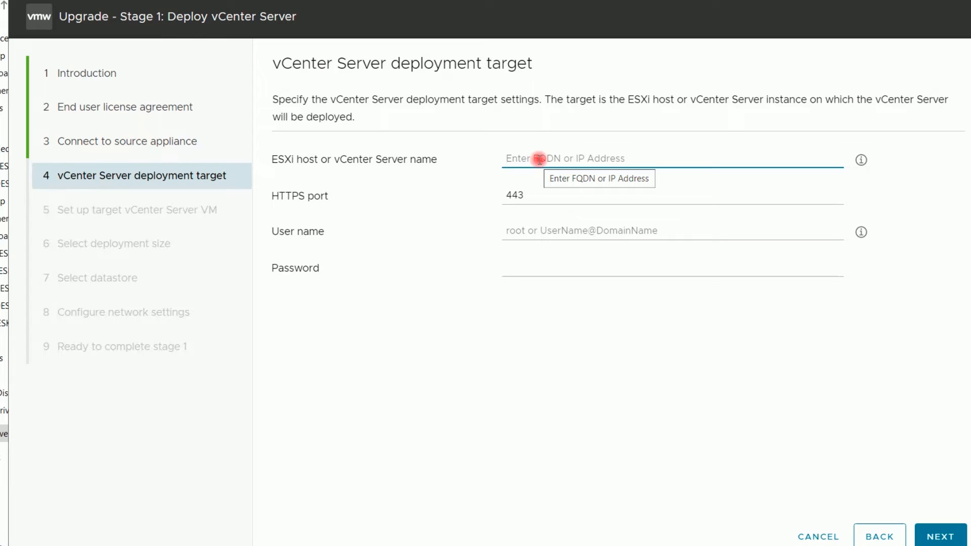
type("192")
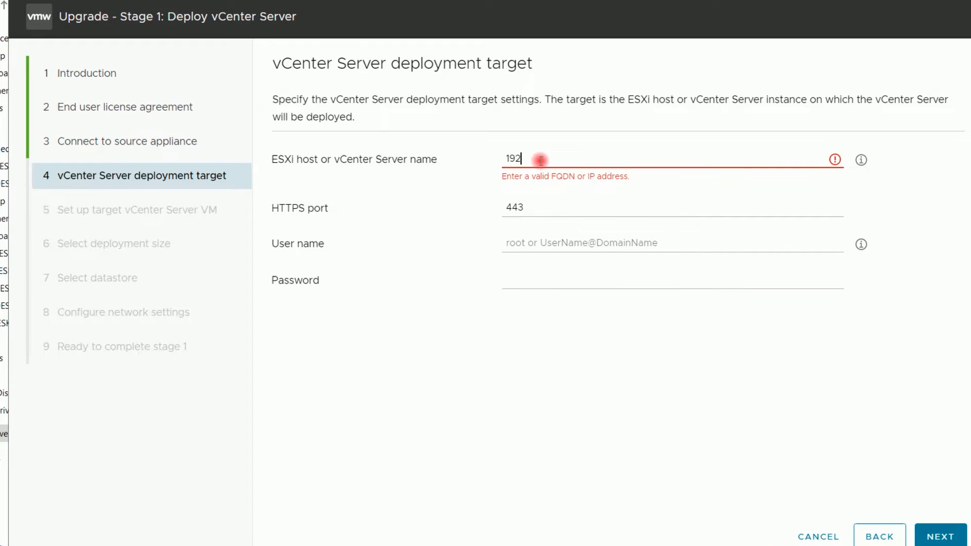
type(".168")
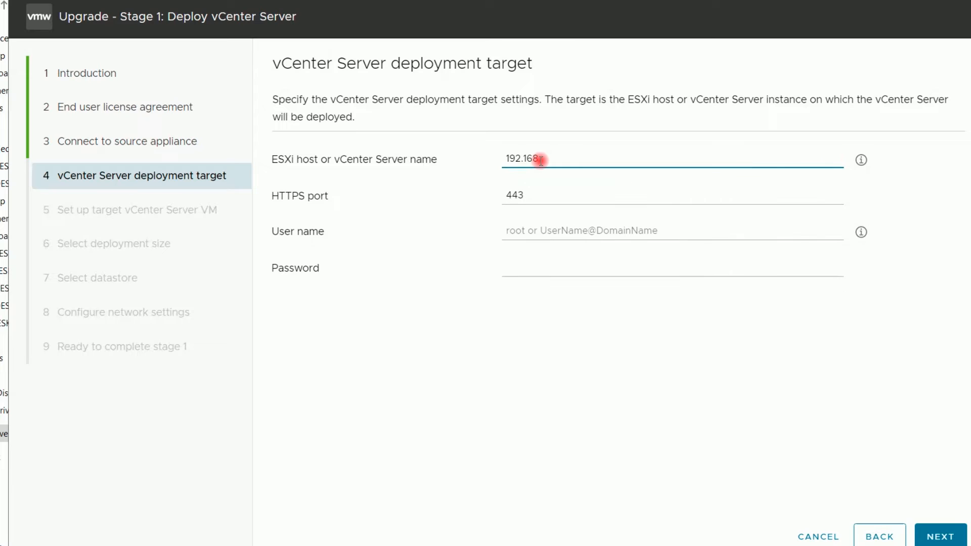
type(".0.")
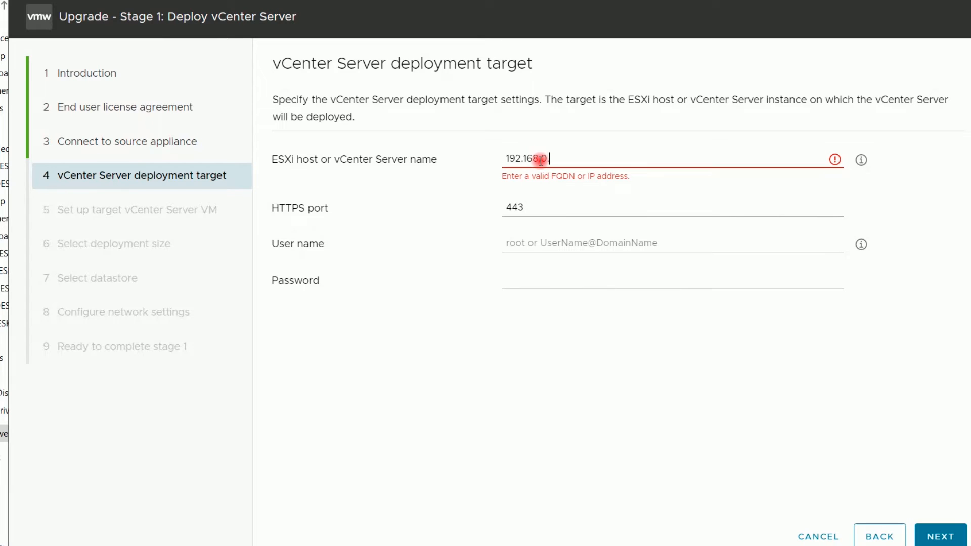
type("141")
left_click(548, 232)
type("root")
key("Tab")
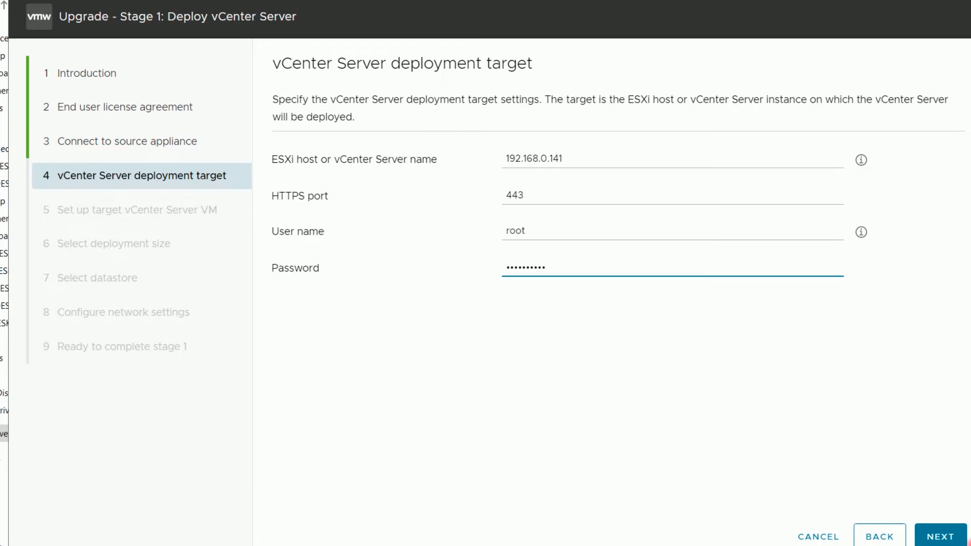
left_click(950, 538)
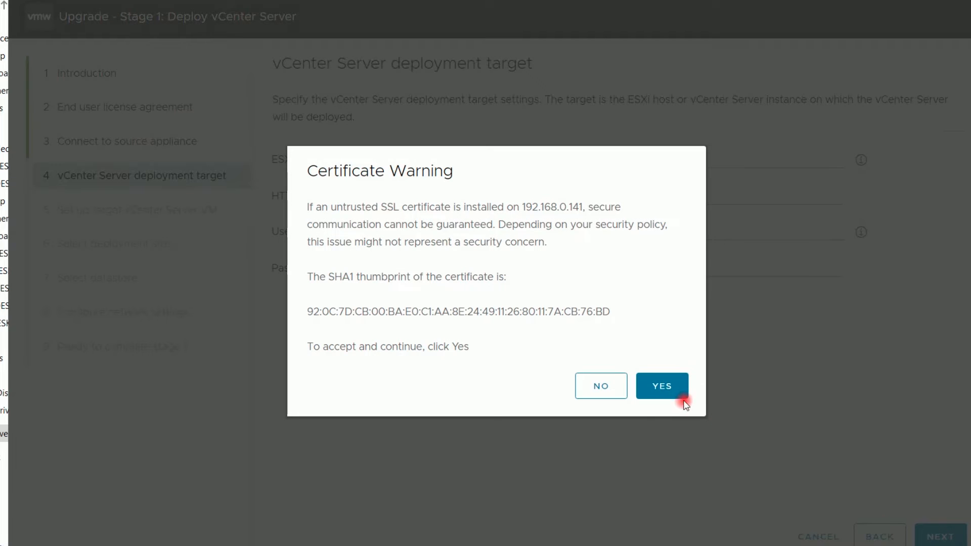
left_click(669, 386)
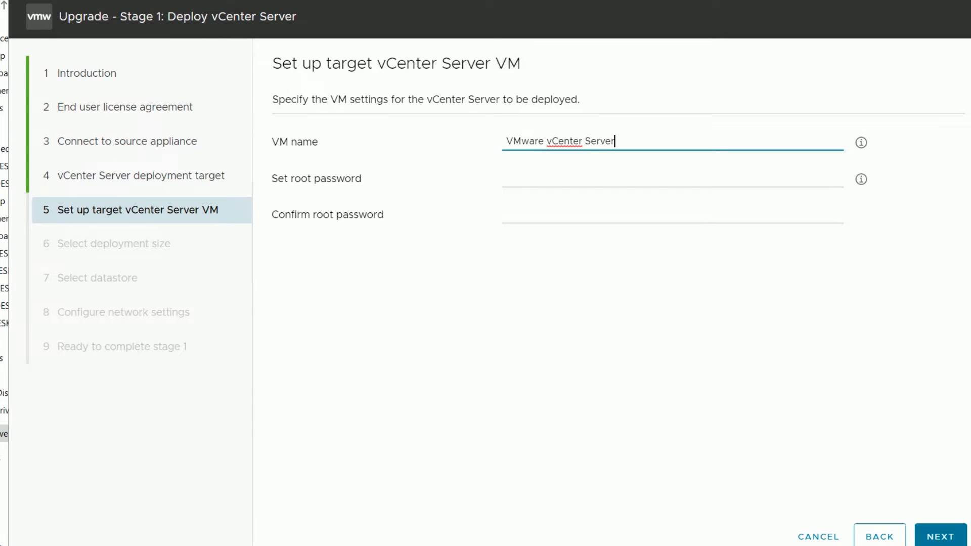
Copy VCSA8SRV22 from the notes and paste it as the target VM name
key("alt+Tab")
left_click(123, 253)
left_click_drag(124, 254, 48, 254)
key("ctrl+c")
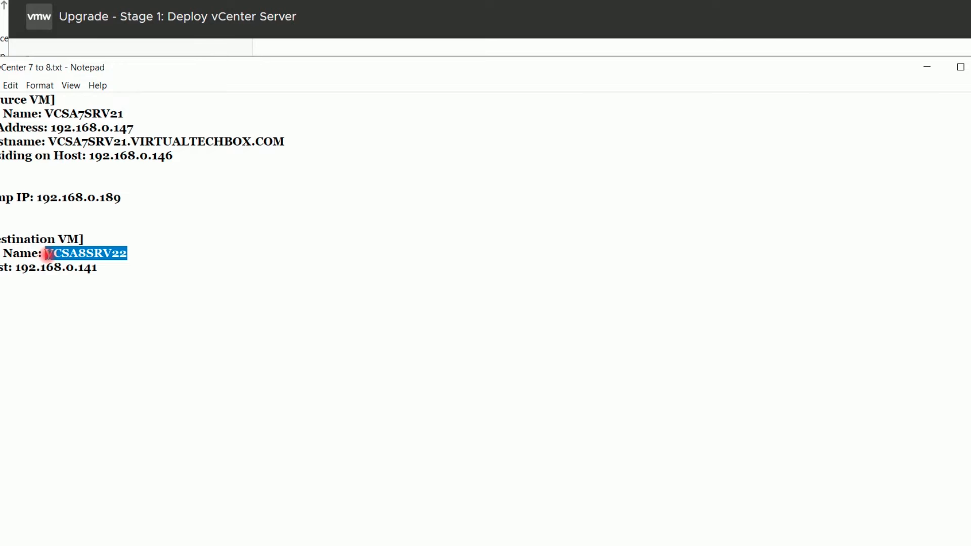
left_click(925, 67)
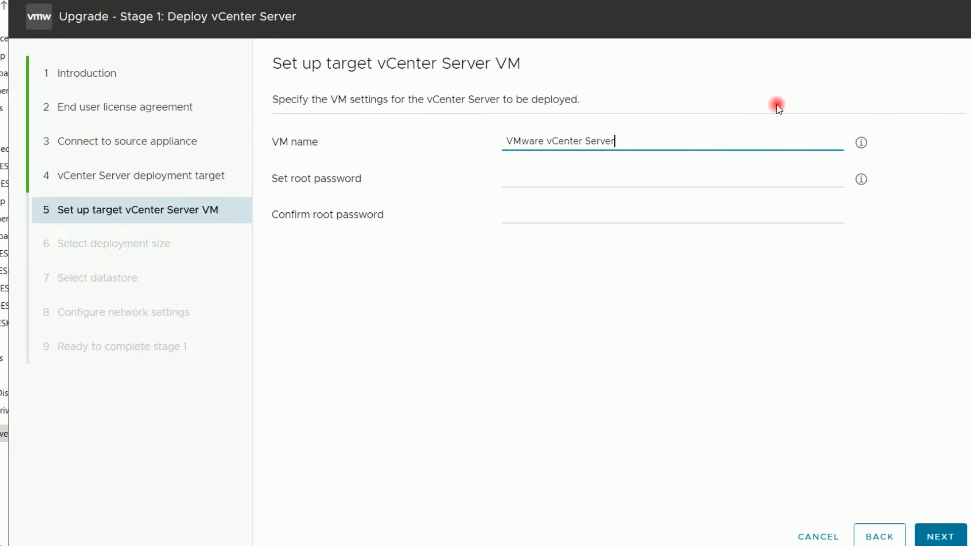
left_click_drag(672, 141, 495, 141)
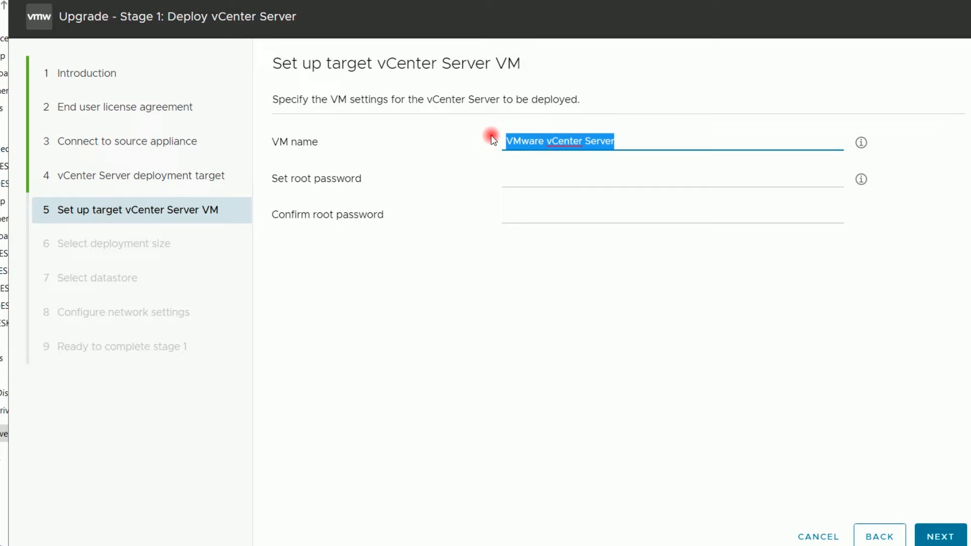
key("ctrl+v")
Set and confirm the appliance root password, then continue to deployment size
left_click(539, 177)
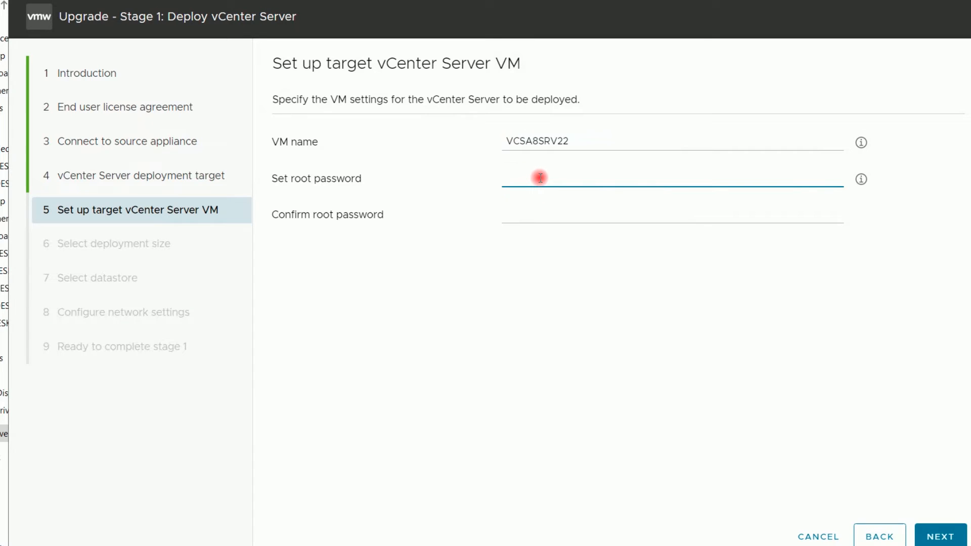
type("VMware1!")
key("Tab")
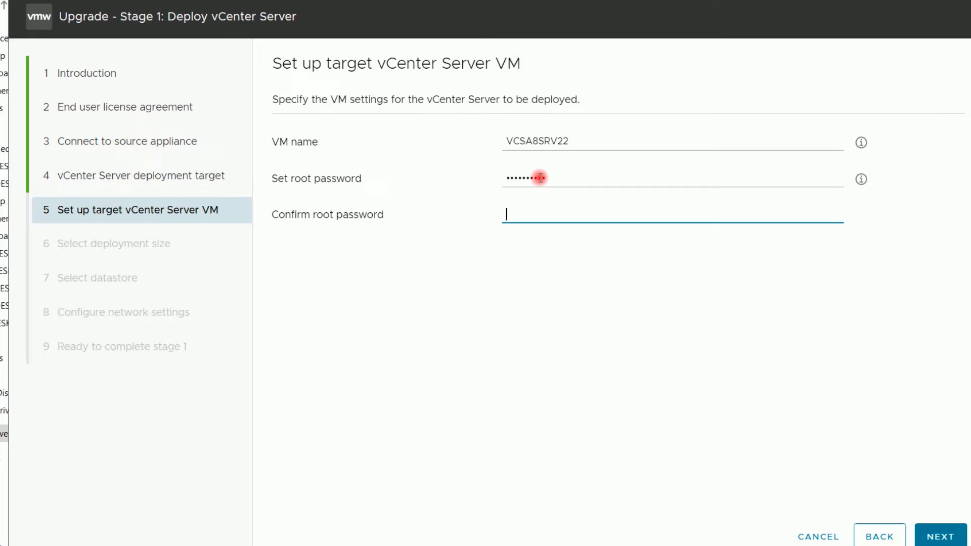
type("V")
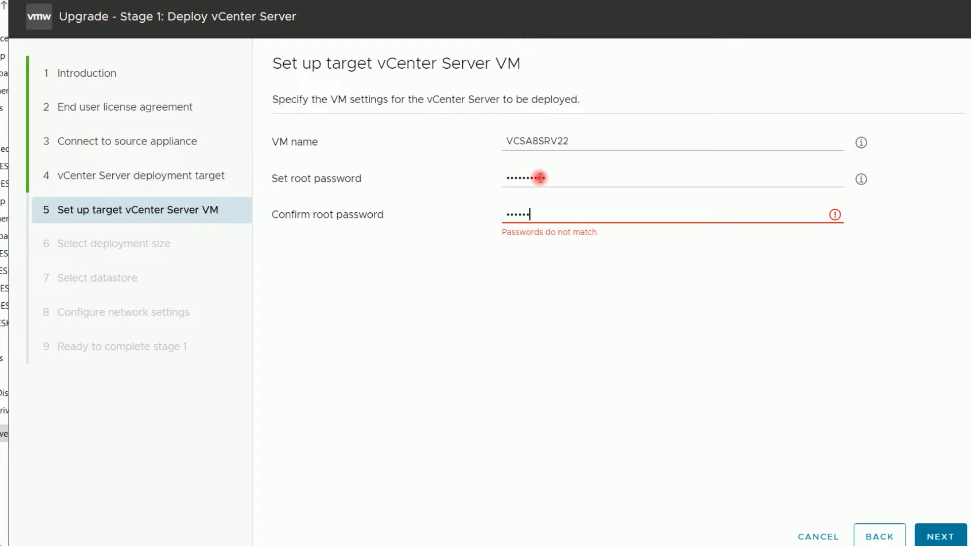
type("3!")
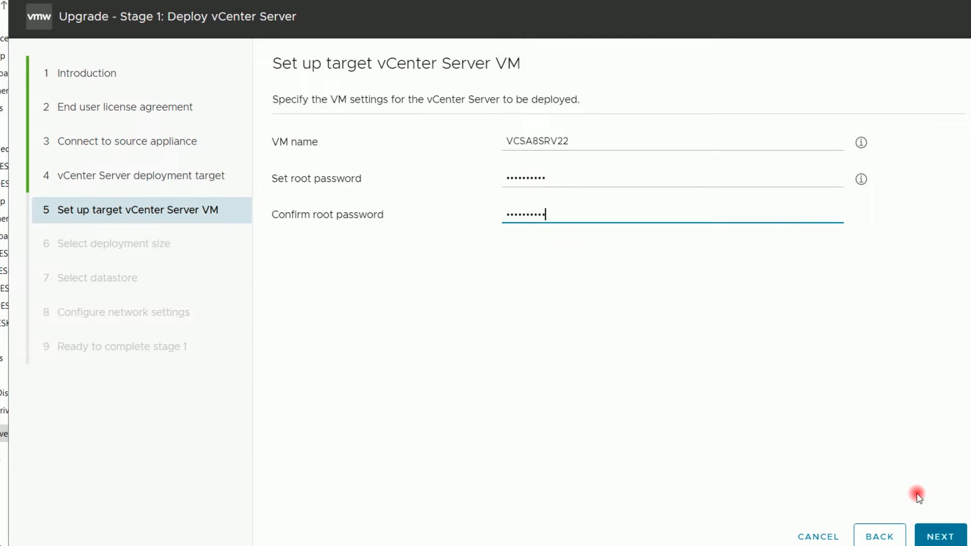
left_click(938, 535)
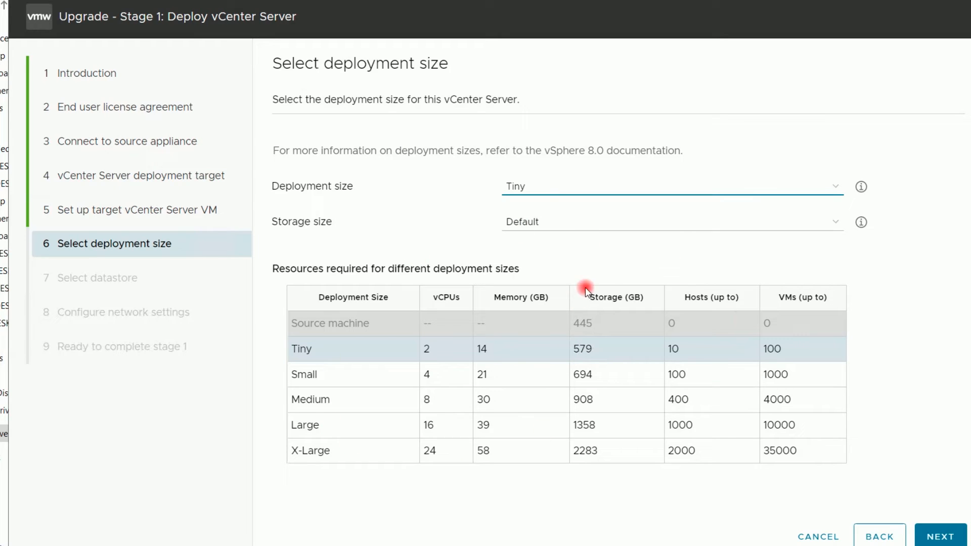
Keep the Tiny deployment size and place the appliance on Datastore-2 with thin disk mode enabled
left_click(927, 388)
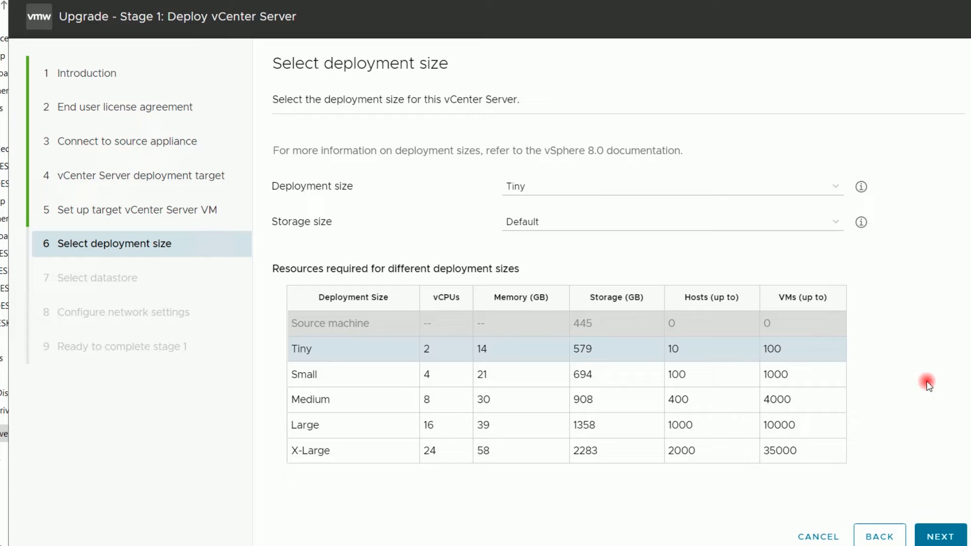
left_click(944, 537)
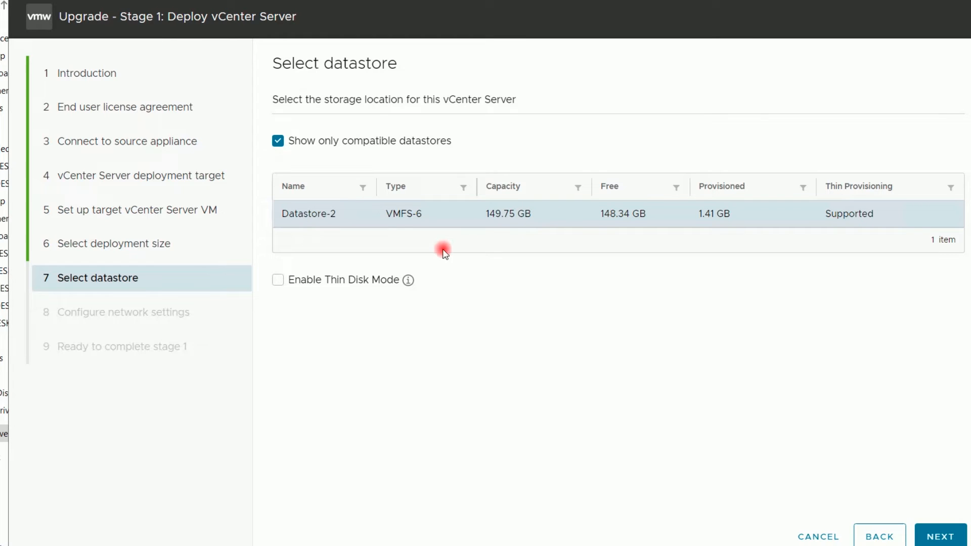
left_click(278, 281)
left_click(278, 282)
left_click(940, 538)
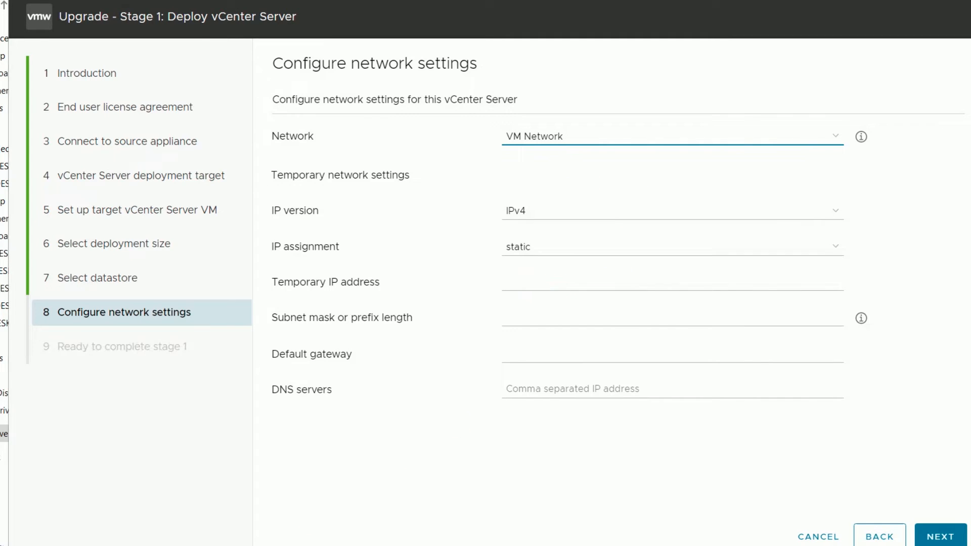
Enter temporary IP 192.168.0.189 from the notes, subnet mask 255.255.255.0 and gateway 192.168.0.1
left_click(228, 545)
left_click_drag(123, 197, 37, 197)
key("ctrl+c")
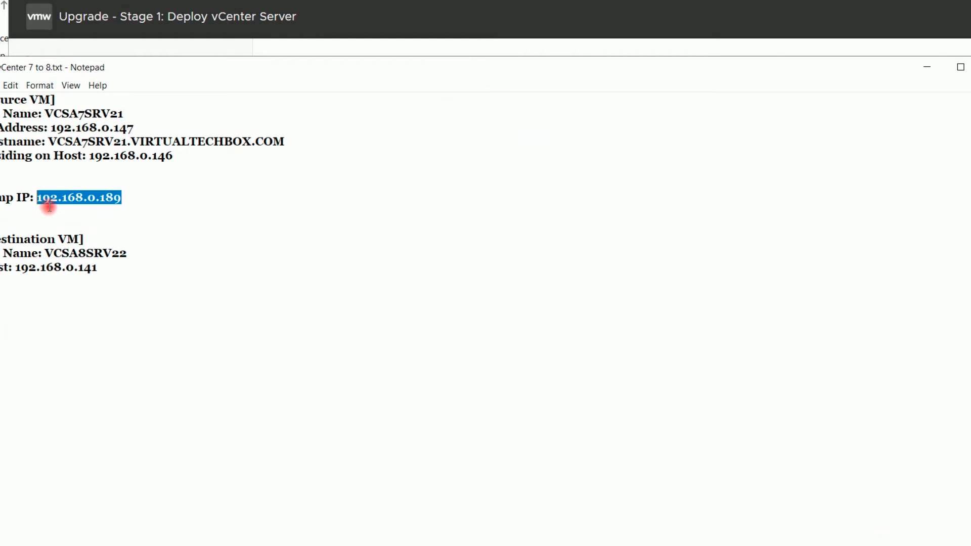
key("alt+Tab")
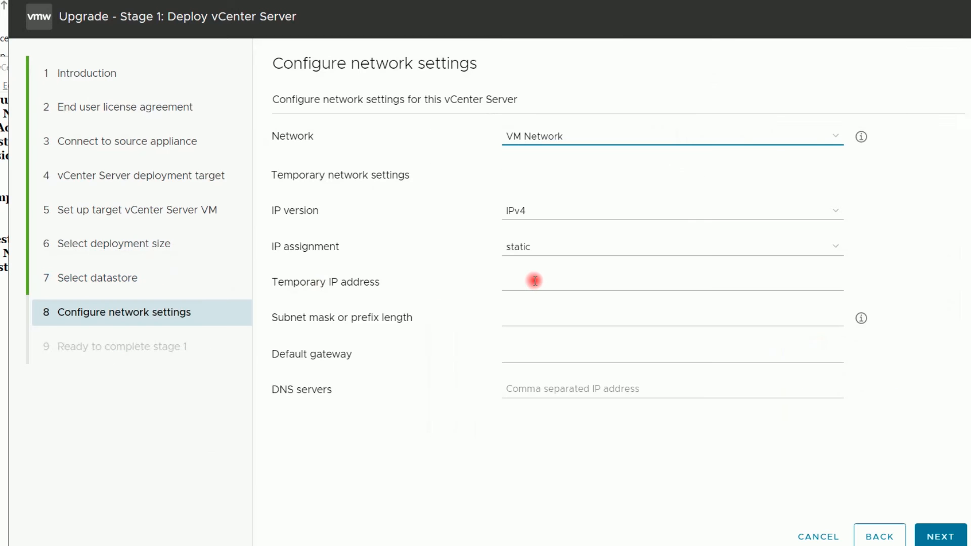
left_click(534, 281)
key("ctrl+v")
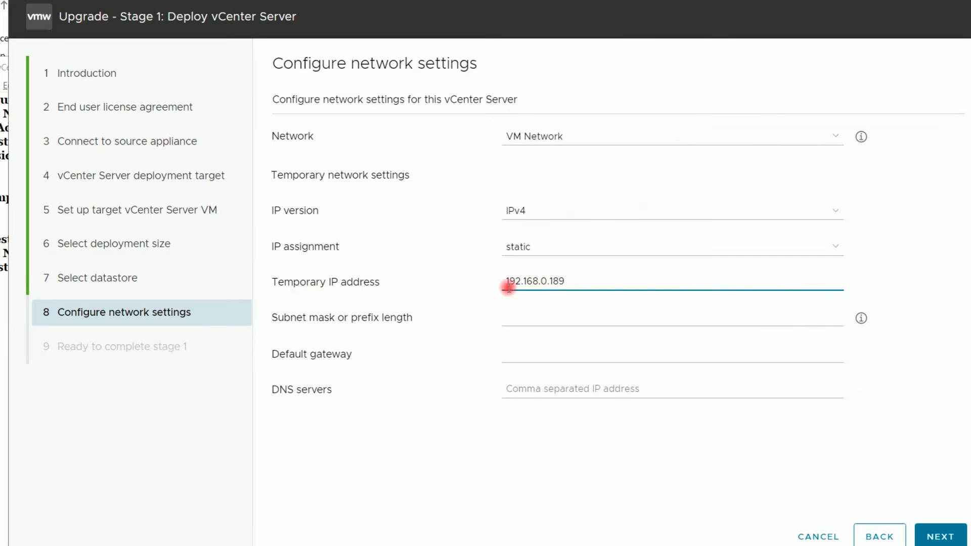
left_click(548, 317)
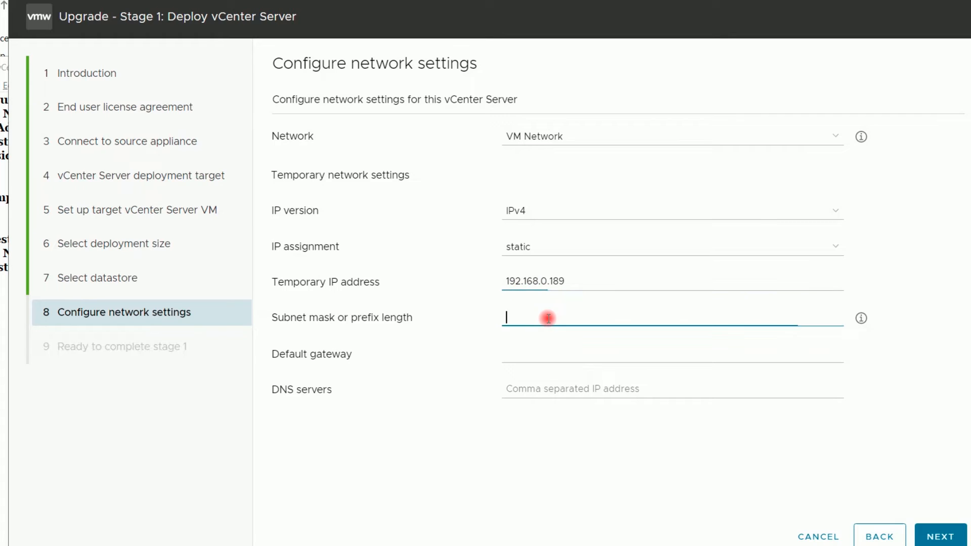
type("255.255")
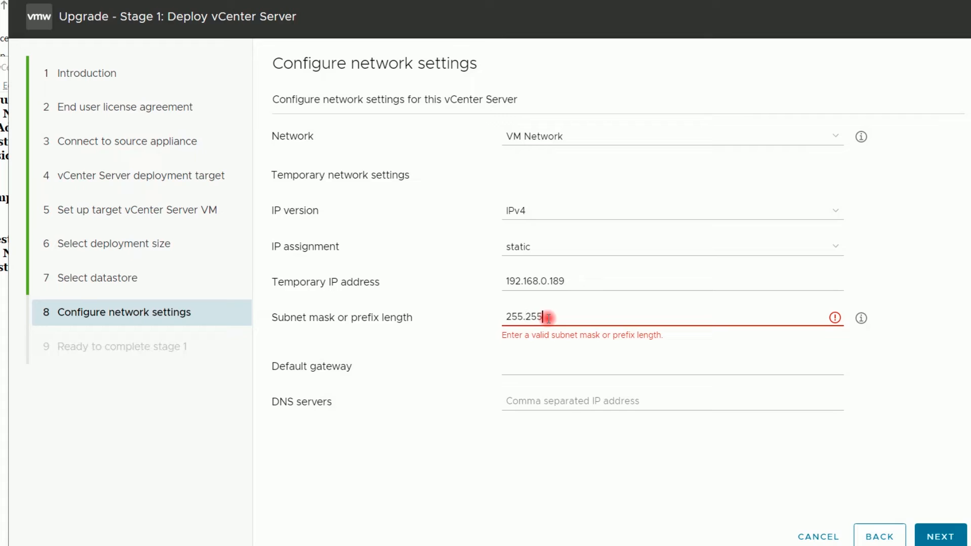
type(".255.0")
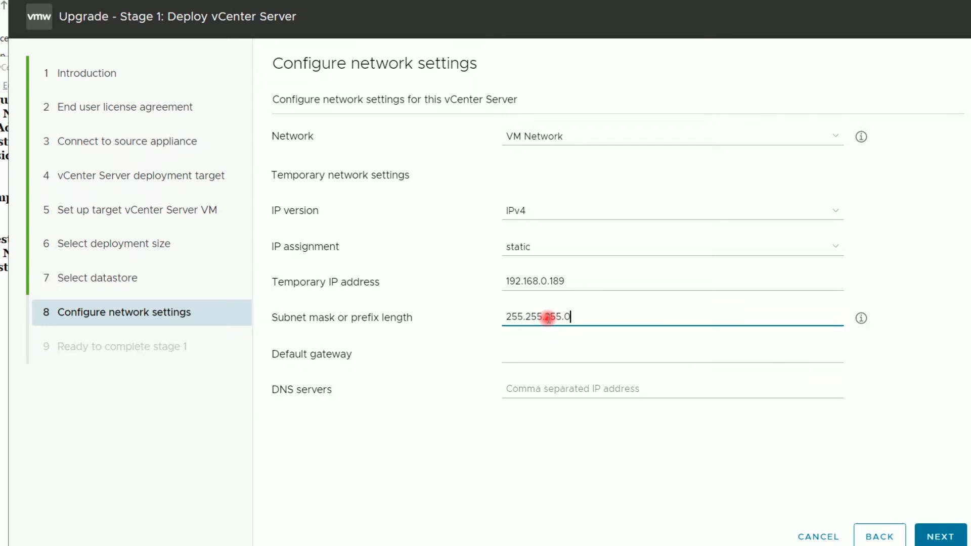
left_click(560, 354)
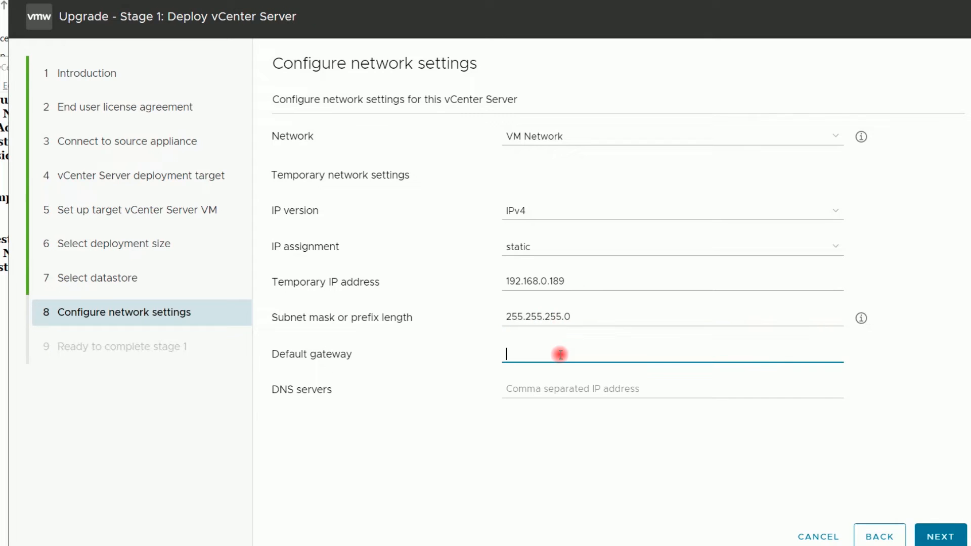
type("192.168.0.1")
Set the DNS server to 192.168.0.128 and continue to the stage 1 review
left_click(540, 392)
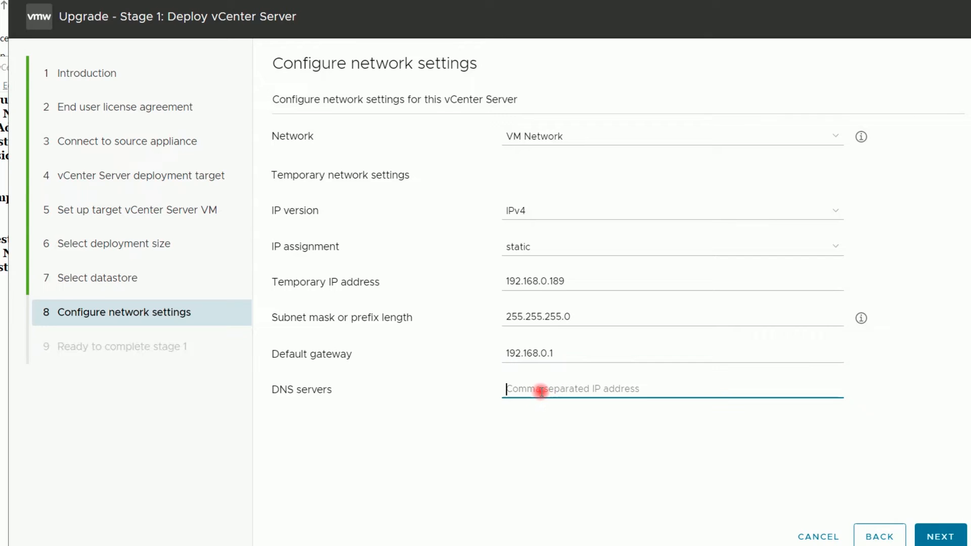
type("192.16")
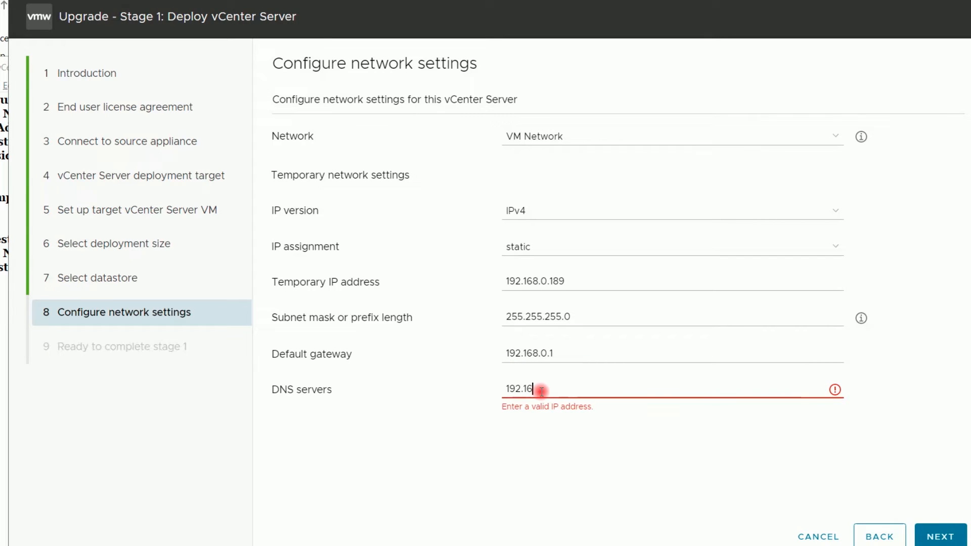
type("8.0.128")
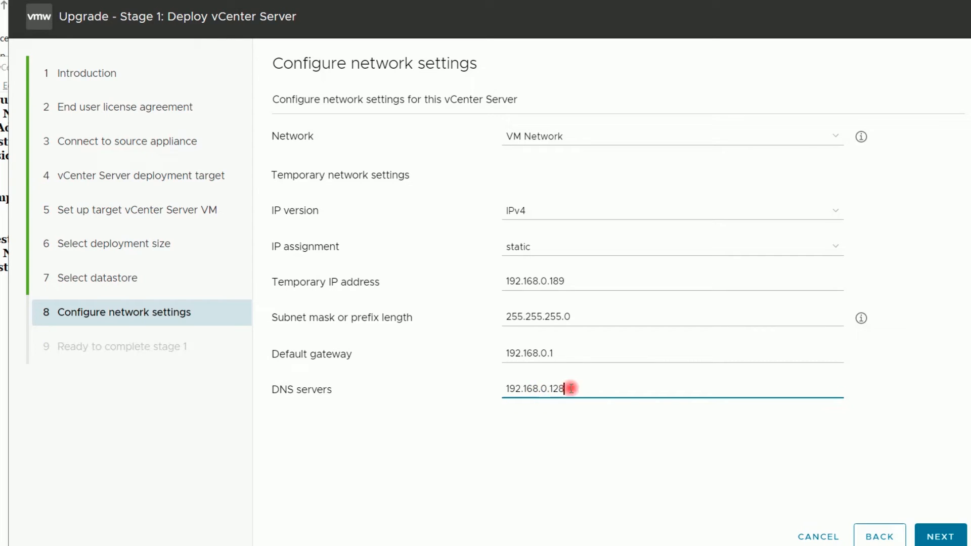
left_click_drag(600, 393, 492, 398)
left_click(547, 431)
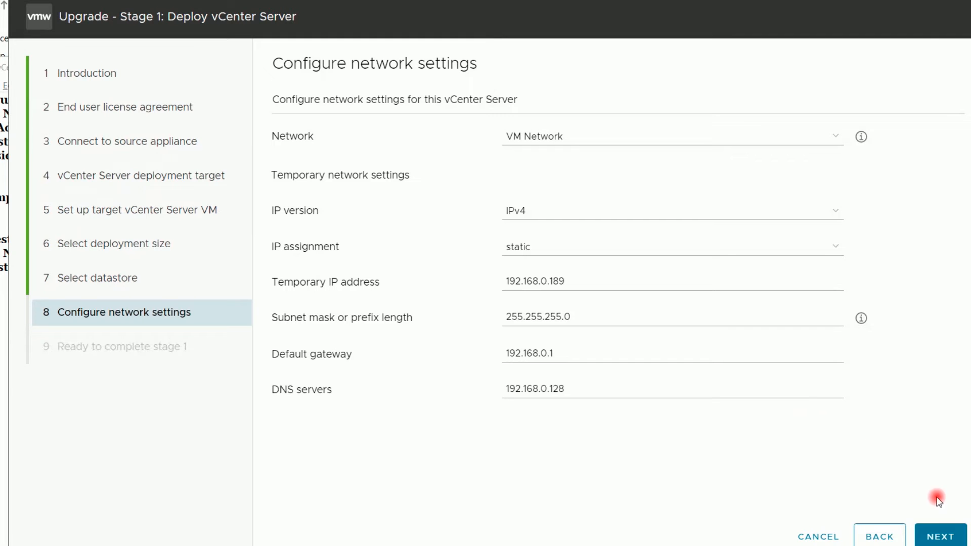
left_click(938, 536)
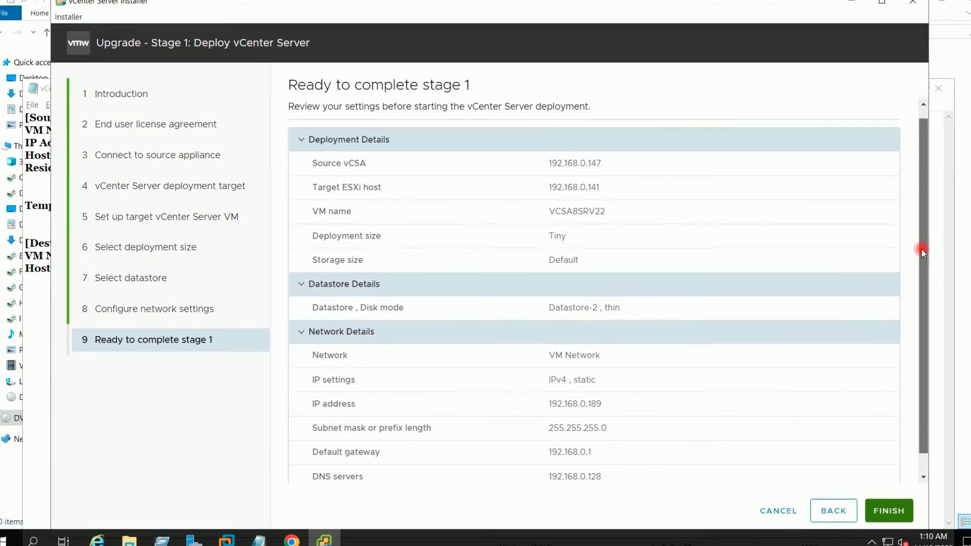
Scroll through the Ready to complete summary, then start the stage 1 deployment of VCSA8SRV22
left_click_drag(905, 245, 906, 300)
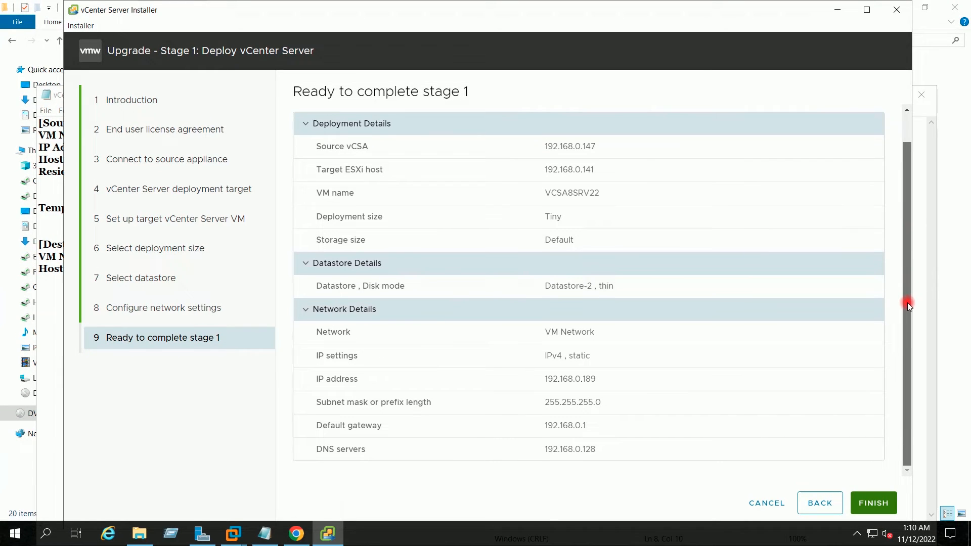
left_click_drag(907, 303, 908, 217)
left_click_drag(912, 275, 914, 311)
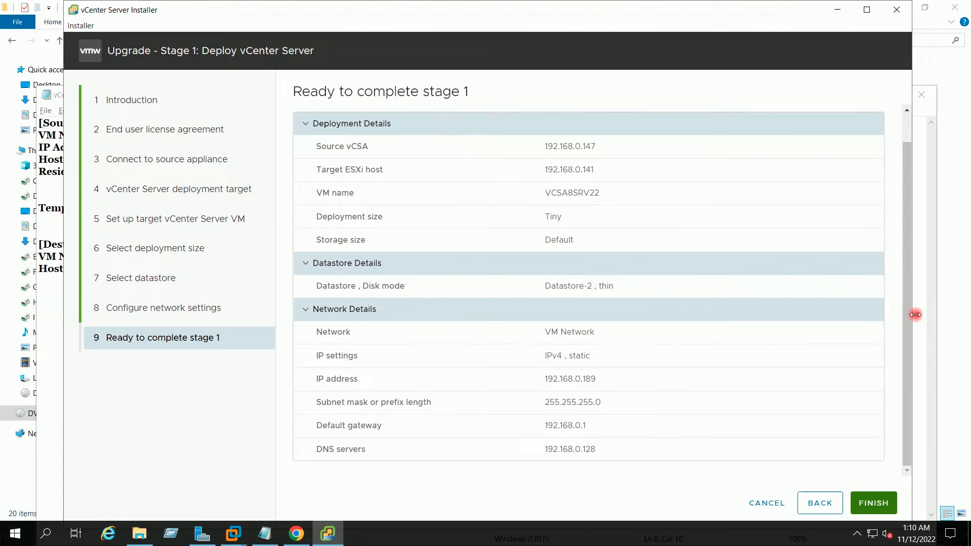
left_click(873, 503)
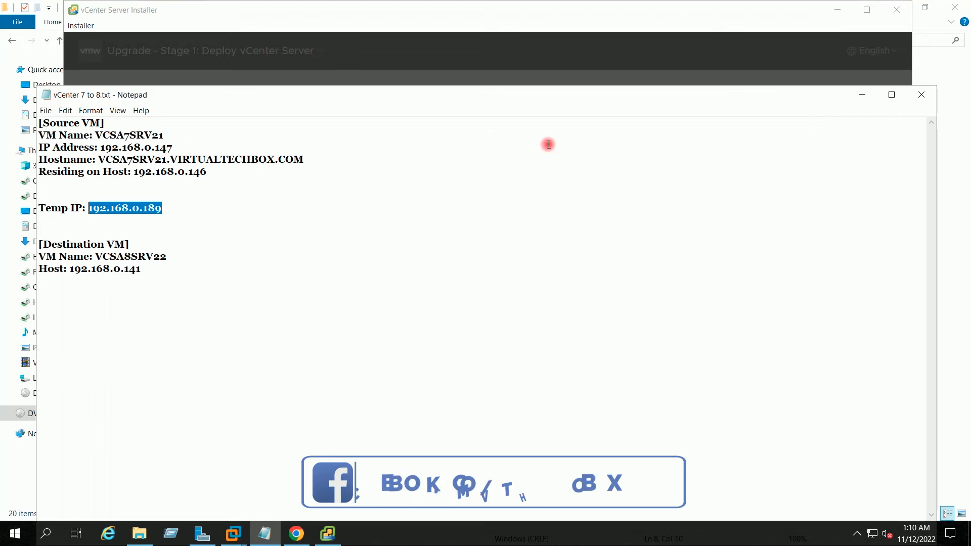
Minimize the notes, continue from the stage 1 success dialog, and advance past the stage 2 introduction
left_click(863, 95)
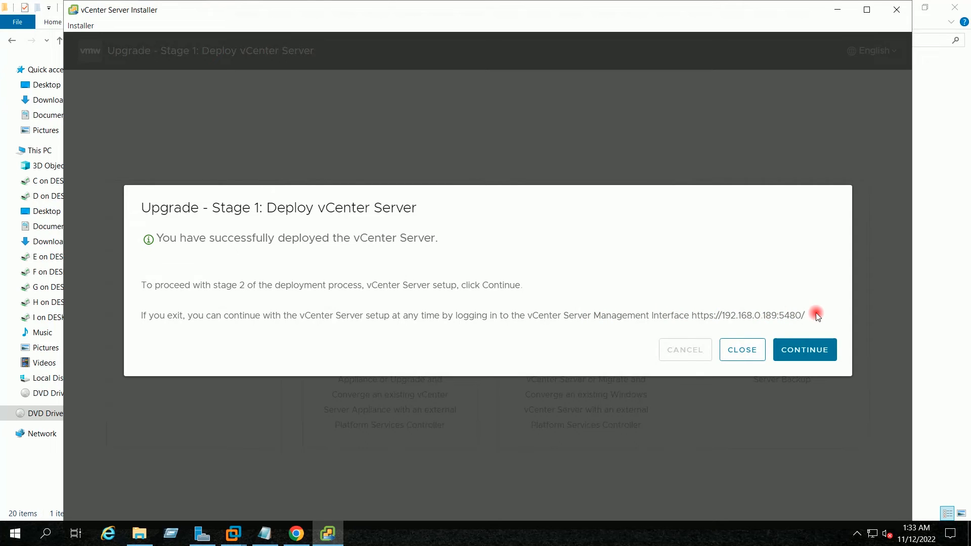
left_click(804, 354)
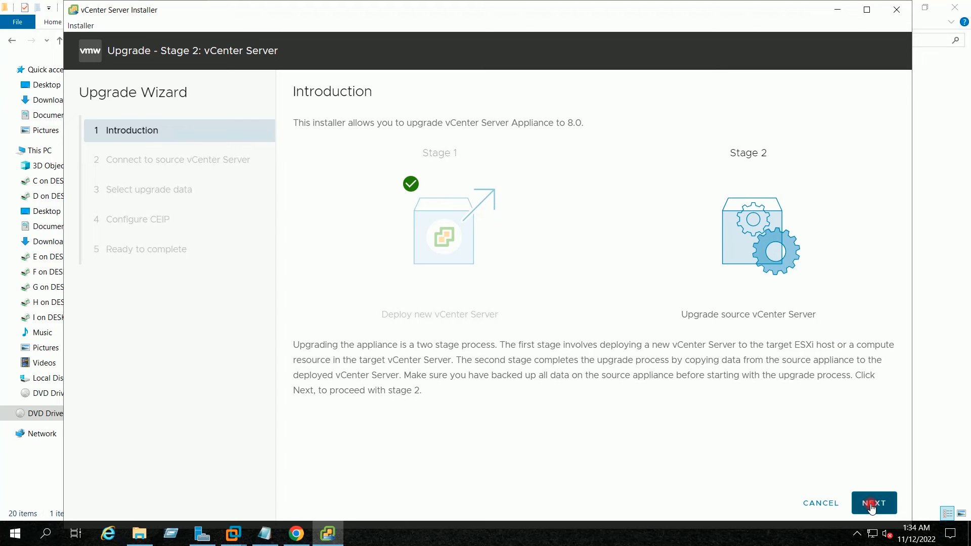
left_click(870, 506)
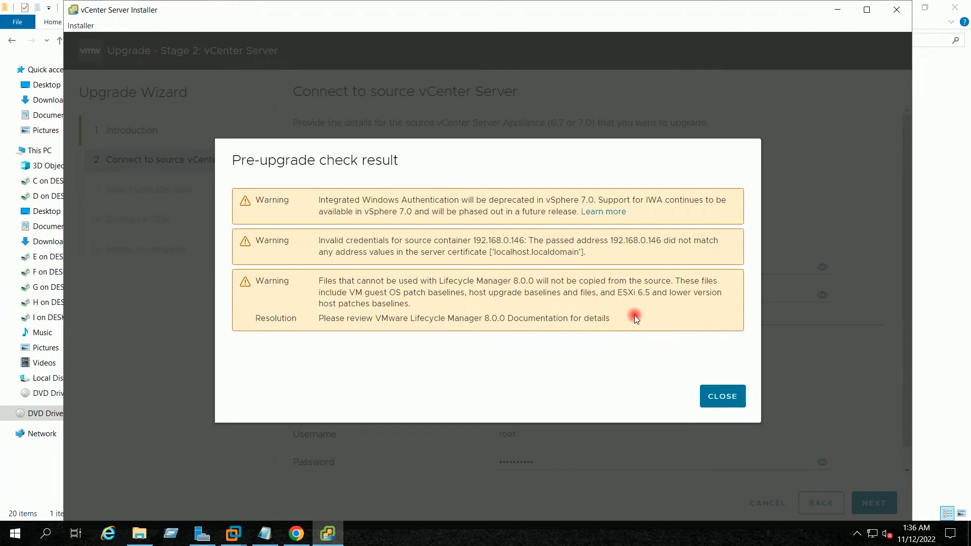
Dismiss the pre-upgrade warnings, keep Configuration and Inventory data, and opt out of CEIP
left_click(726, 397)
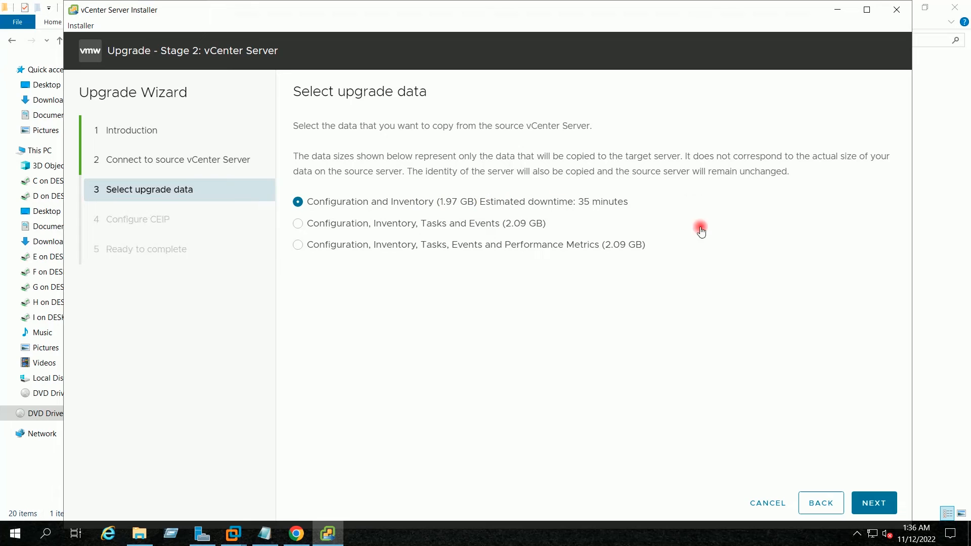
left_click(874, 506)
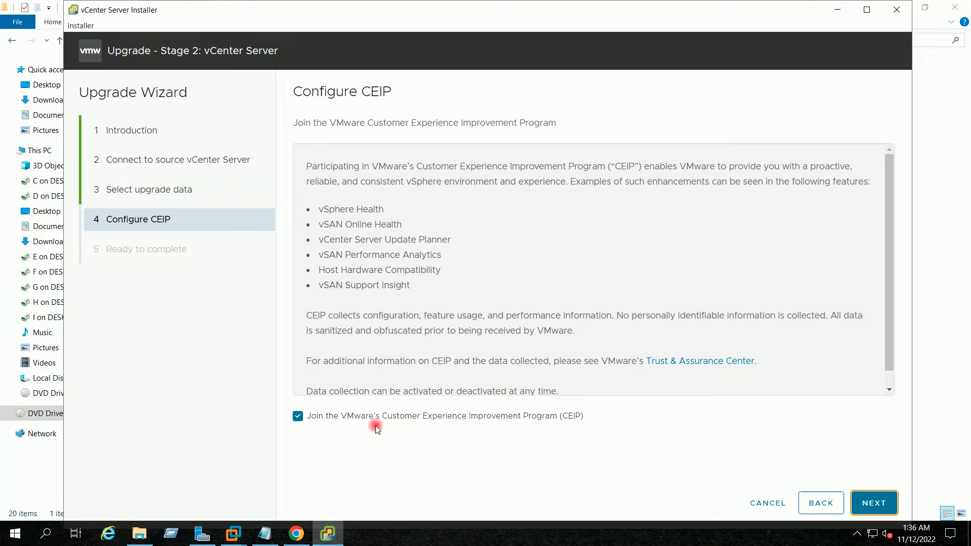
left_click(297, 417)
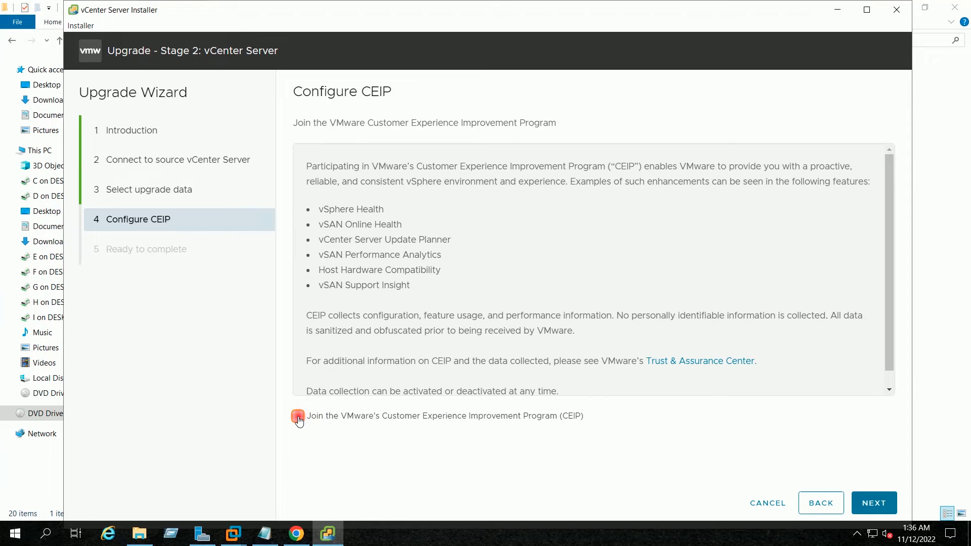
left_click(871, 505)
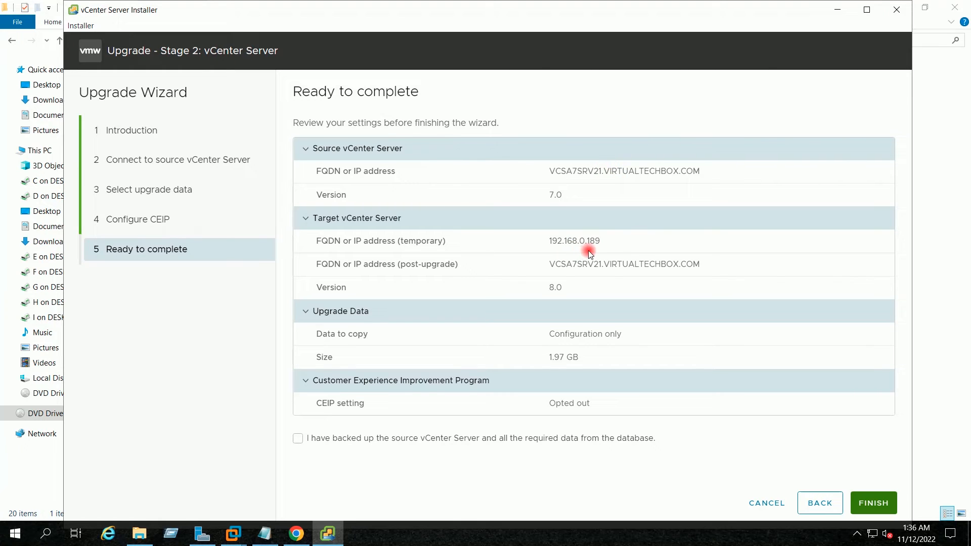
left_click_drag(606, 238, 751, 267)
Confirm the source vCenter is backed up and start stage 2, accepting the source shutdown warning
left_click(750, 267)
left_click(298, 439)
left_click(299, 441)
left_click(880, 504)
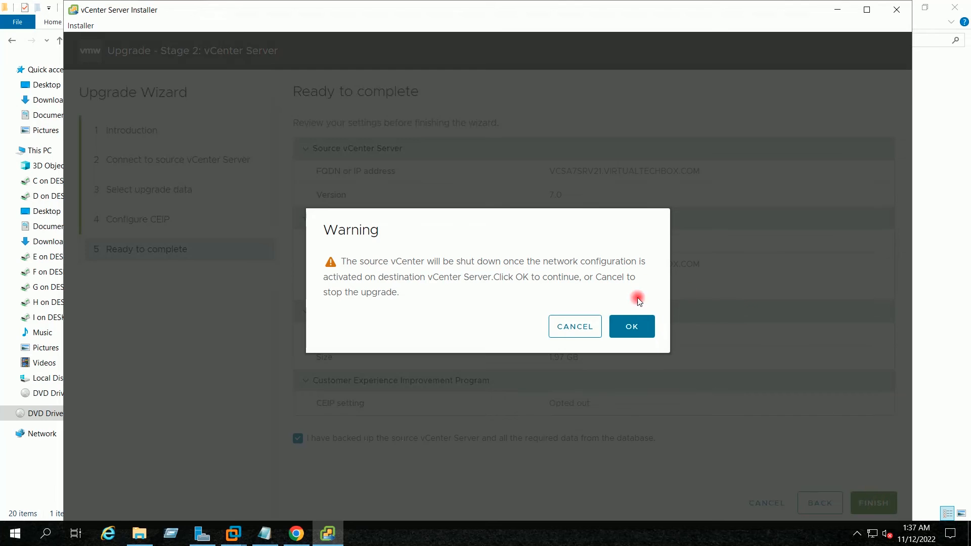
left_click(630, 326)
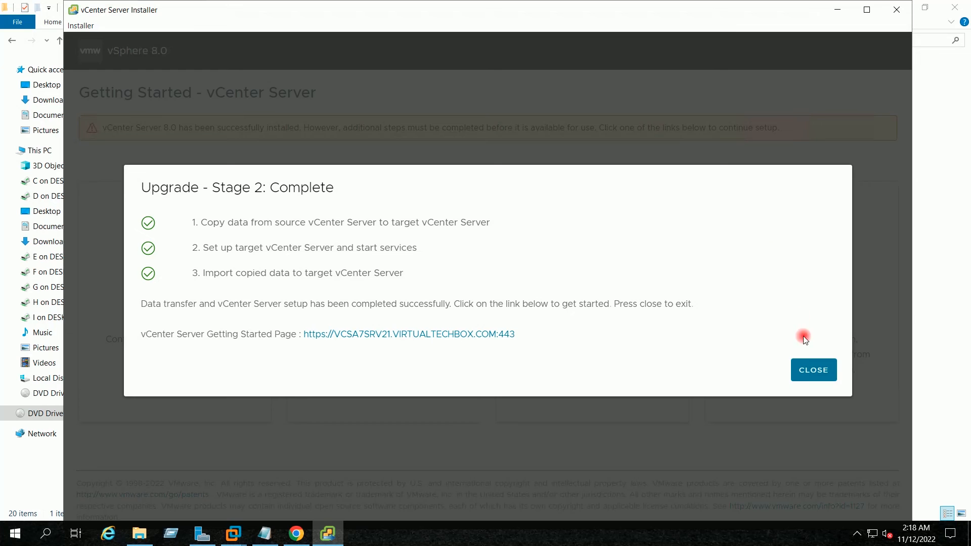
Close the finished installer and return to Chrome, closing the unreachable-site tab
left_click(813, 371)
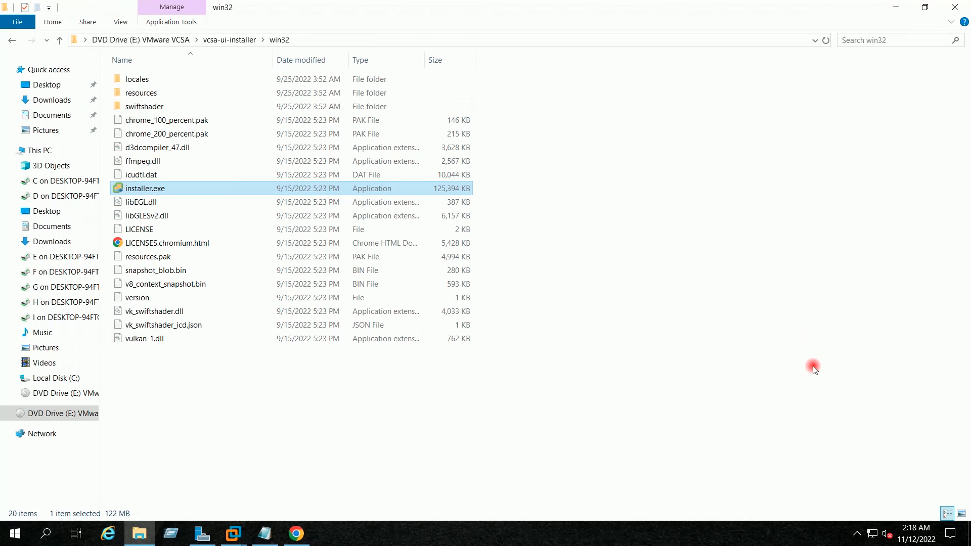
left_click(895, 8)
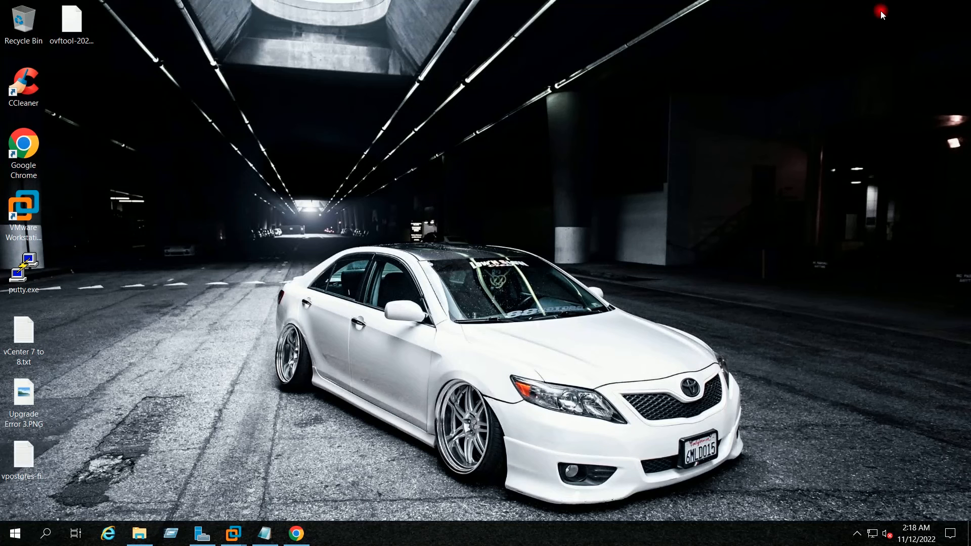
left_click(297, 535)
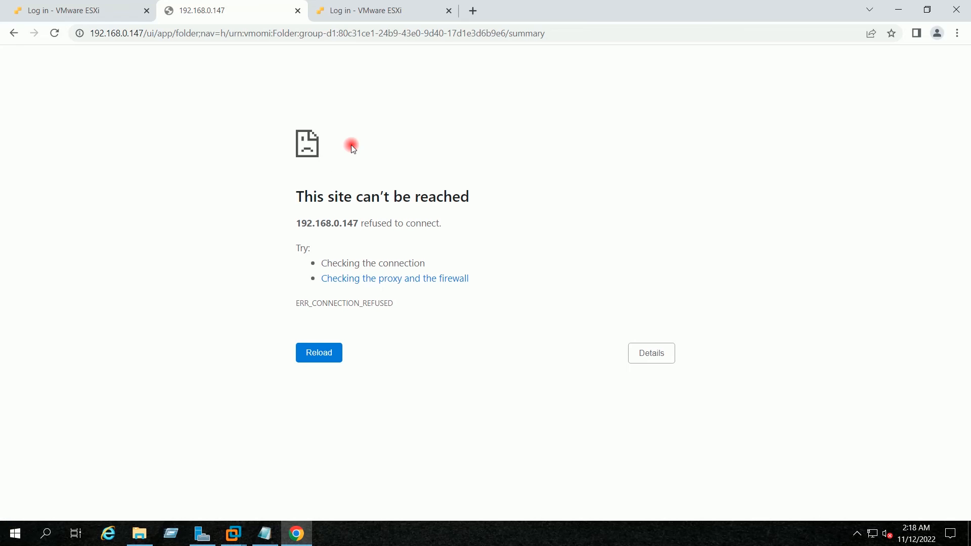
left_click(298, 11)
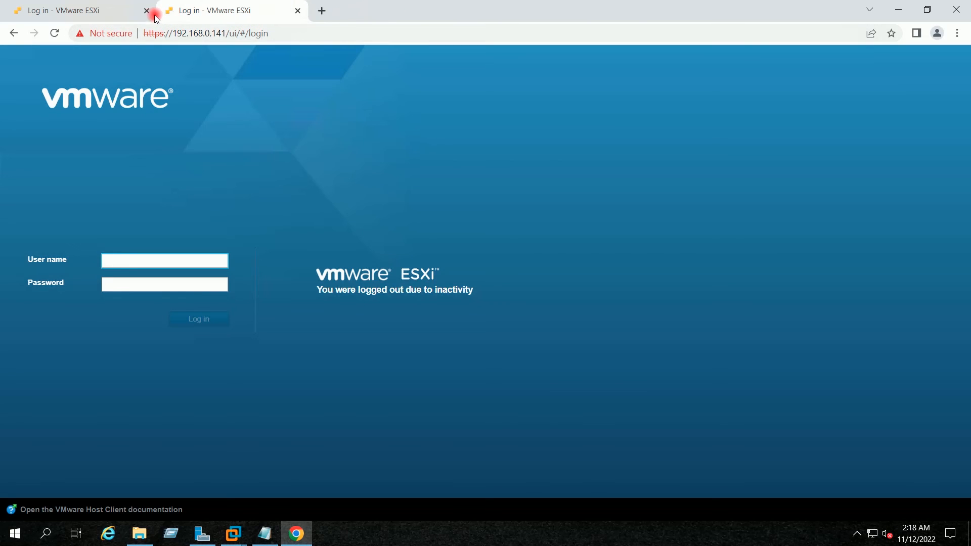
Close the leftover ESXi login tabs, leaving a fresh browser tab
left_click(79, 12)
left_click(146, 10)
left_click(170, 11)
left_click(145, 11)
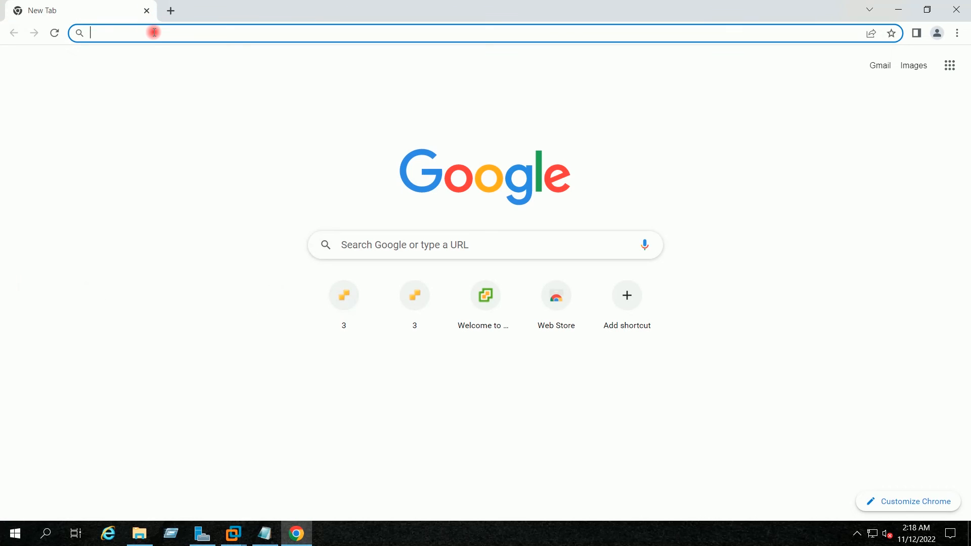
Log in as root to the ESXi host at 192.168.0.146, list its virtual machines, and open a new tab
type("1")
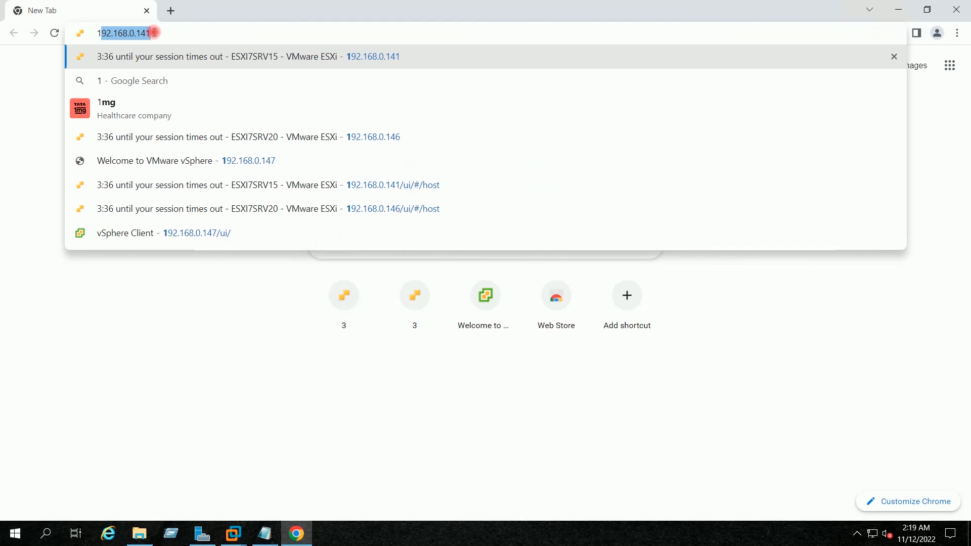
type("9")
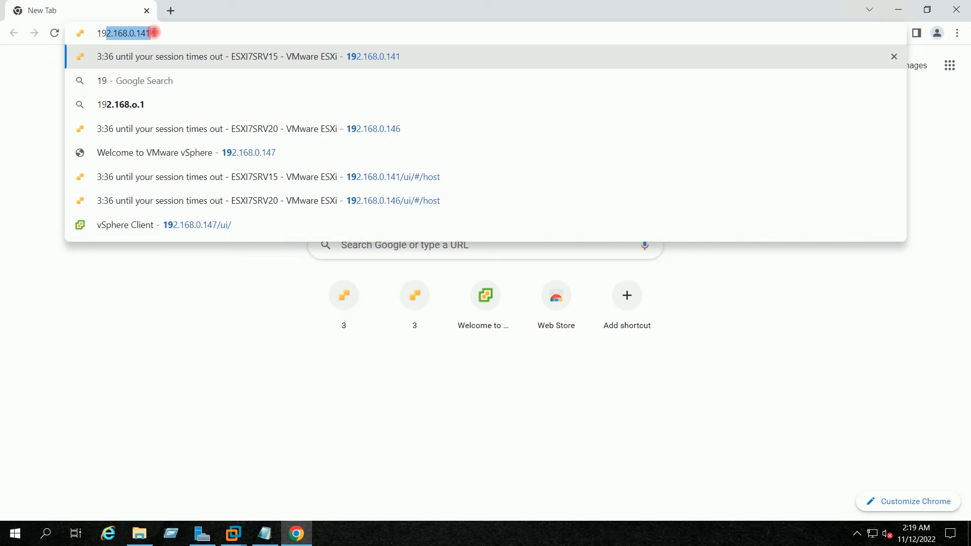
type("2.168.0.141")
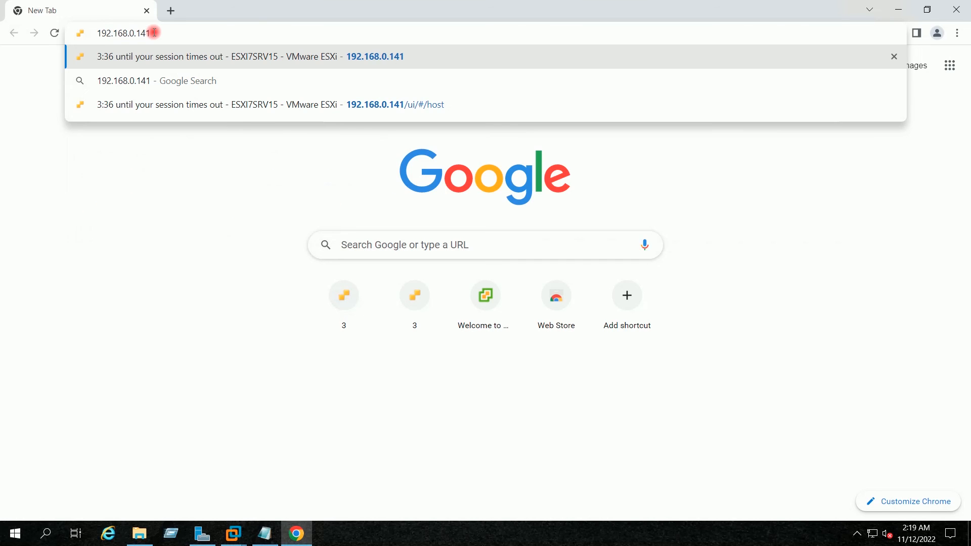
key("BackSpace")
type("6")
key("Return")
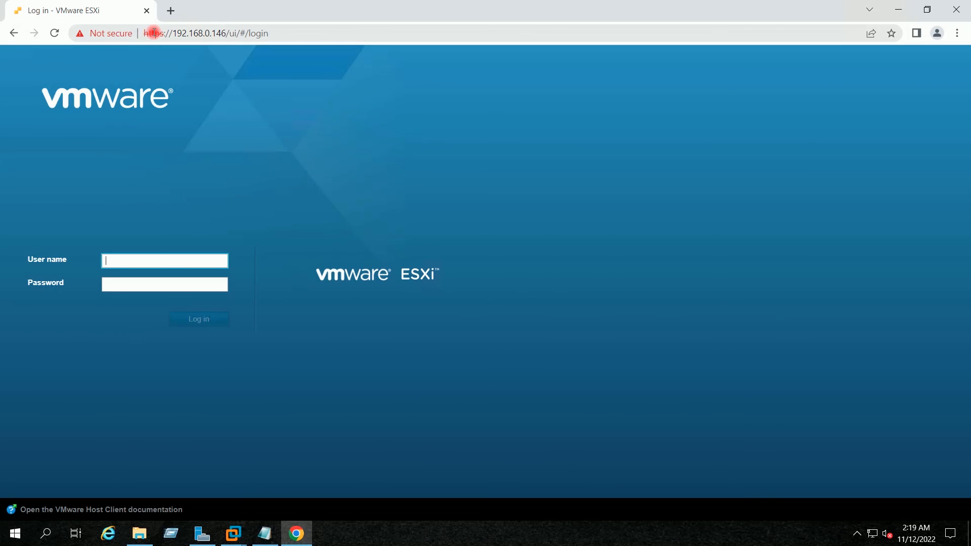
type("root")
key("Tab")
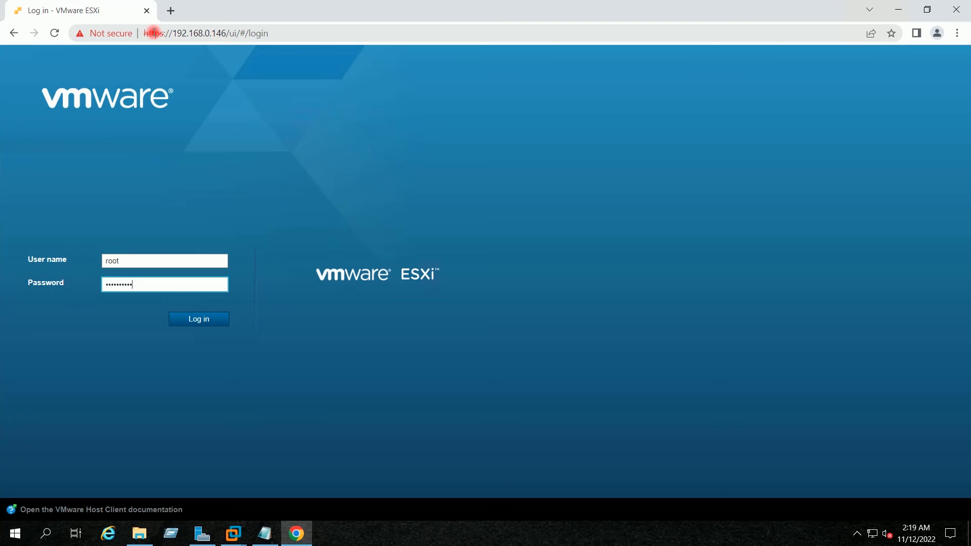
key("Return")
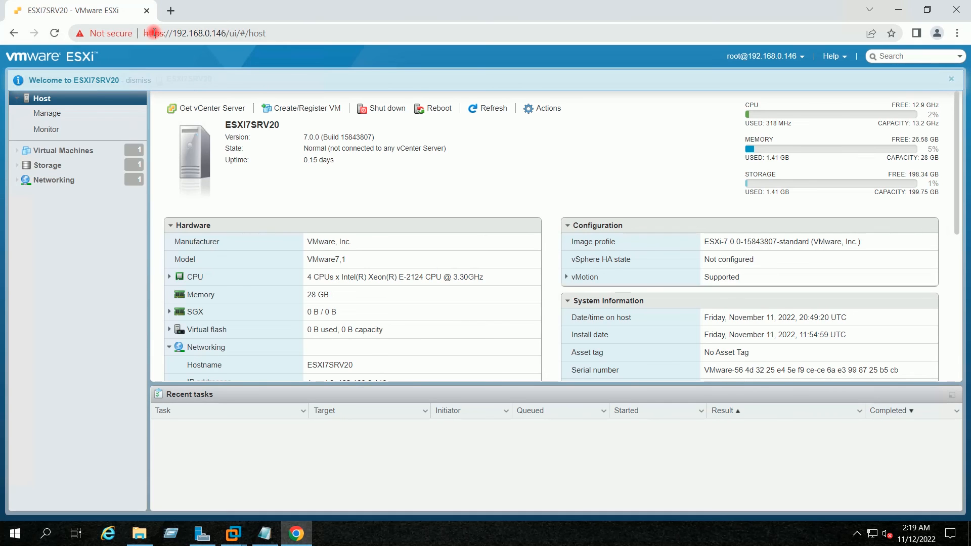
left_click(105, 151)
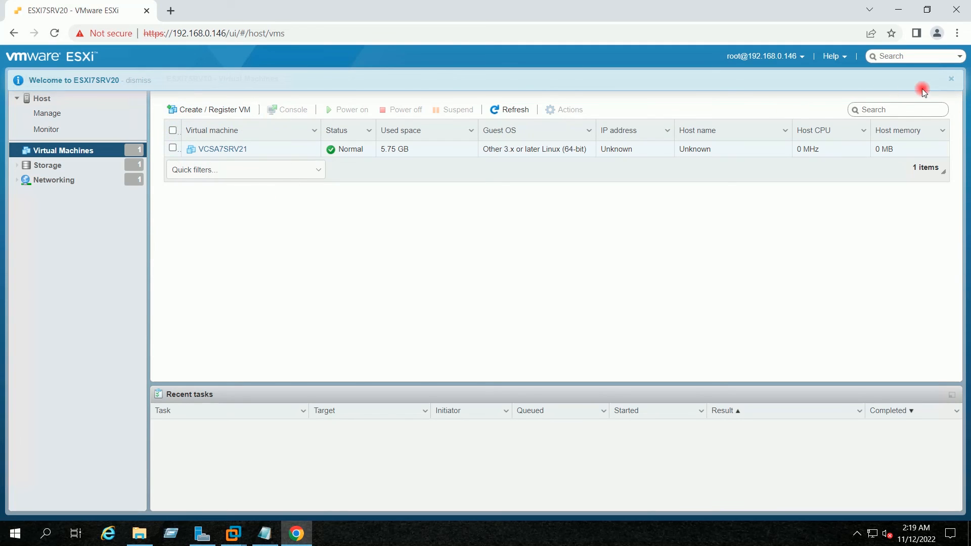
left_click(955, 83)
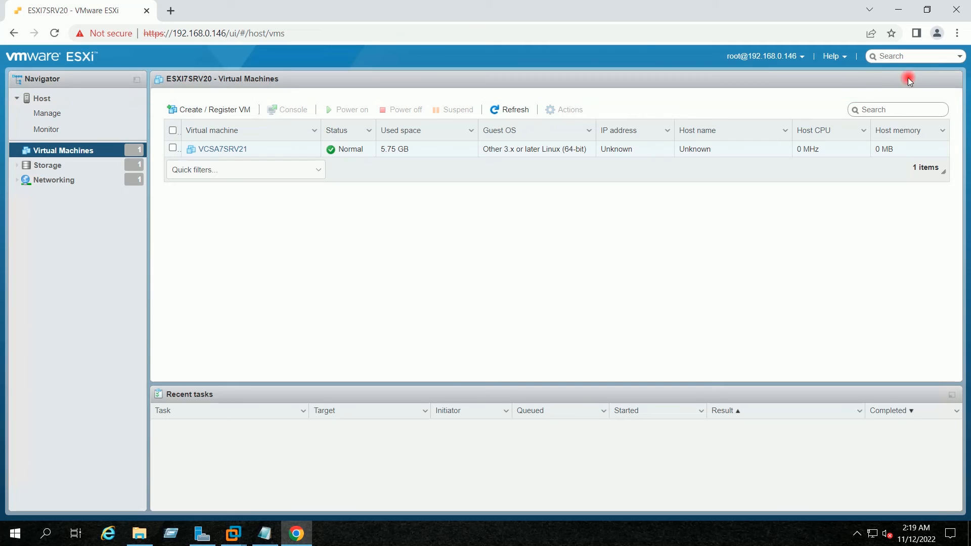
left_click(171, 10)
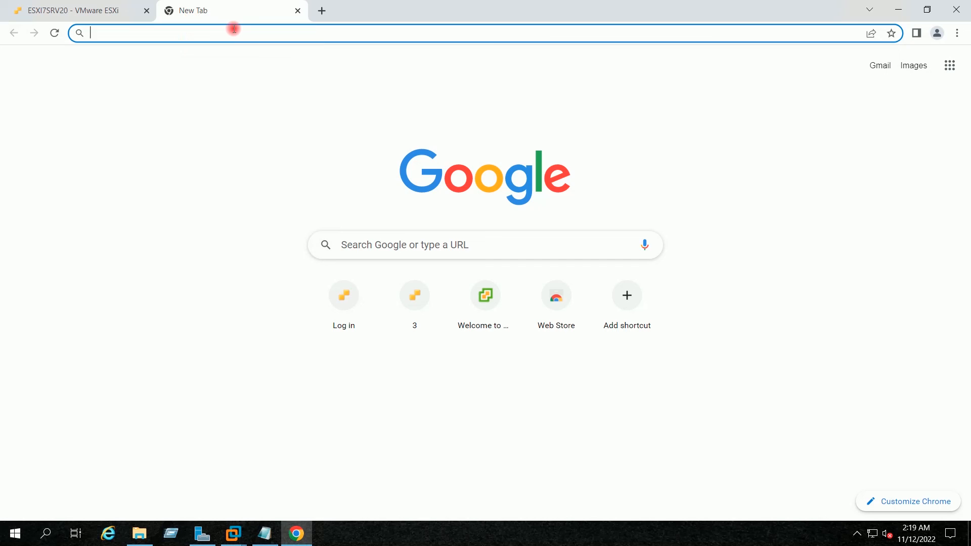
Log in as root to the ESXi host at 192.168.0.141 and show its virtual machine list
type("192.168.0.146")
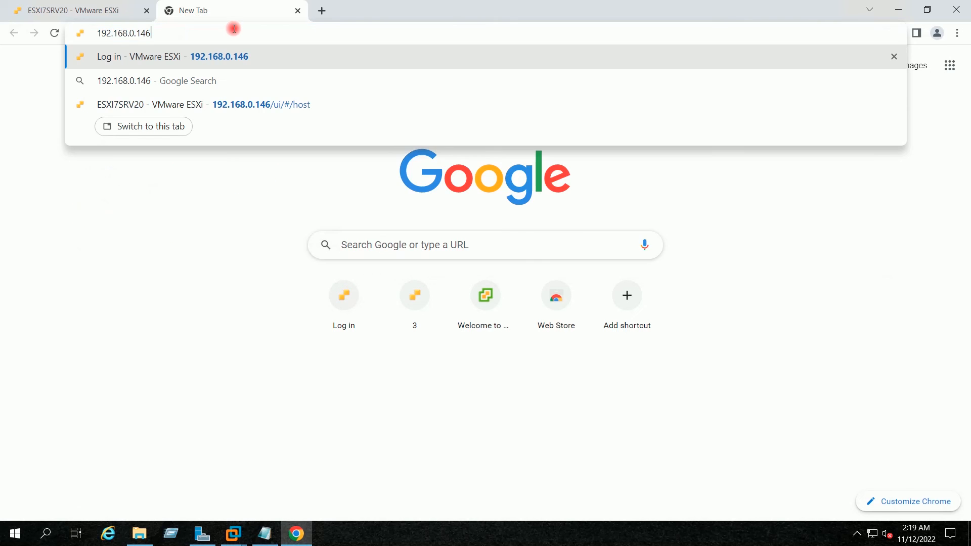
key("BackSpace")
type("1")
key("Return")
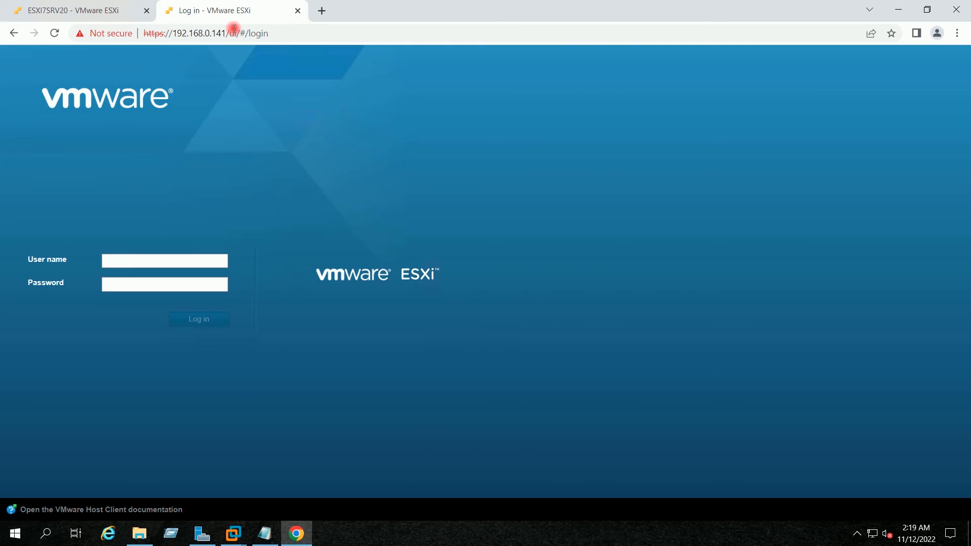
type("r")
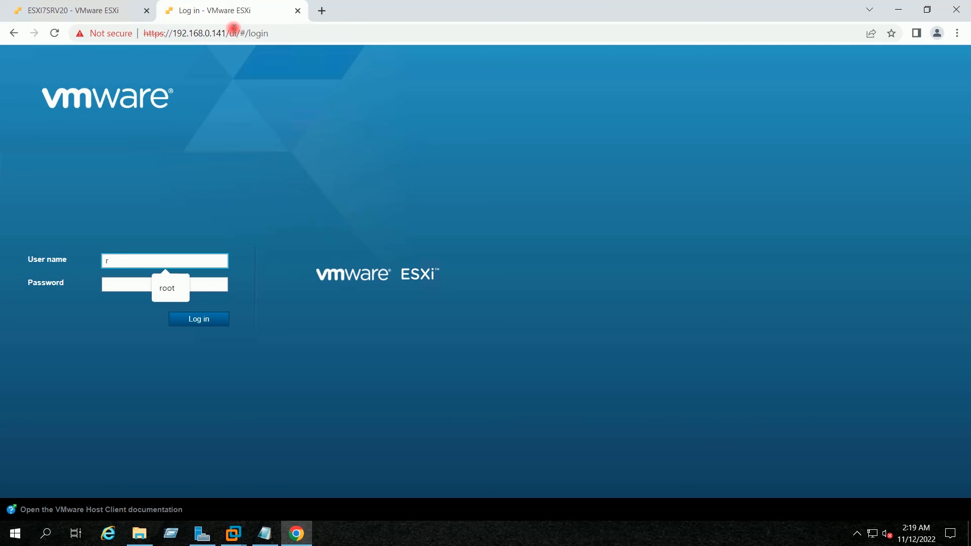
type("oot")
key("Tab")
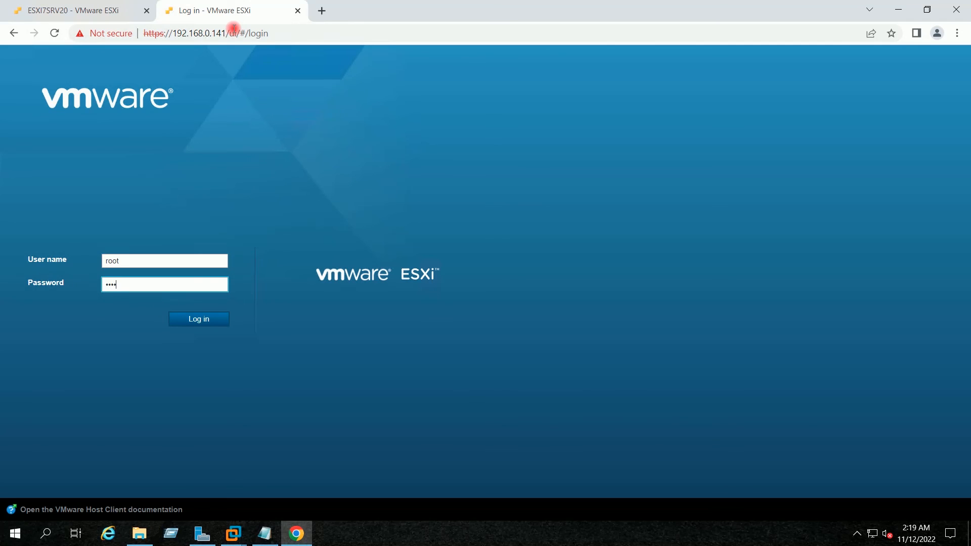
key("Return")
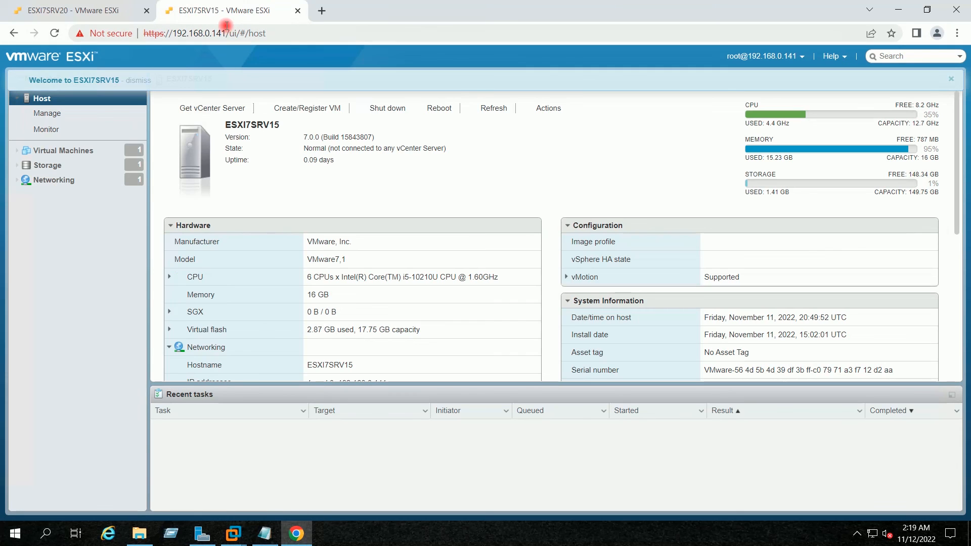
left_click(119, 150)
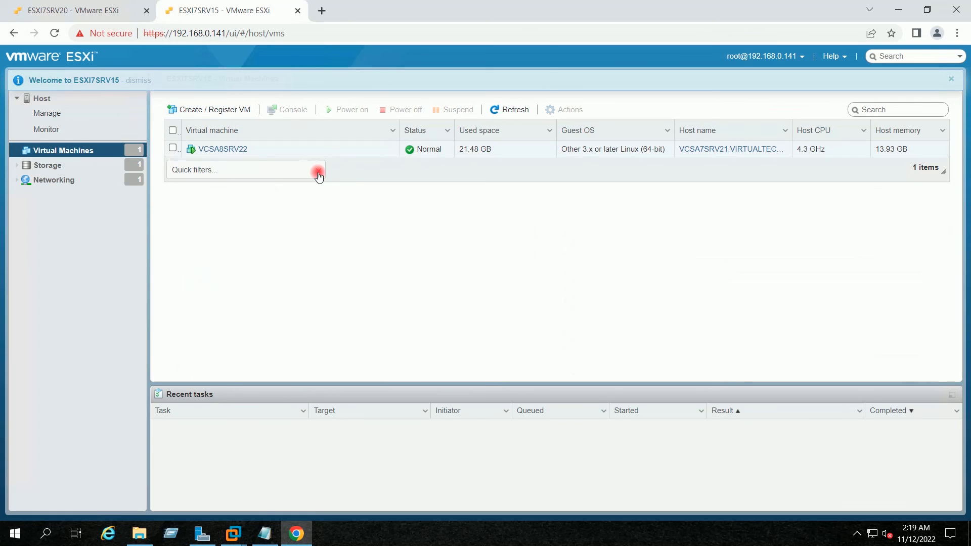
Add the IP address column to the VM table, revealing VCSA8SRV22 at 192.168.0.147, then open a new tab
left_click(549, 130)
left_click(593, 188)
left_click(698, 287)
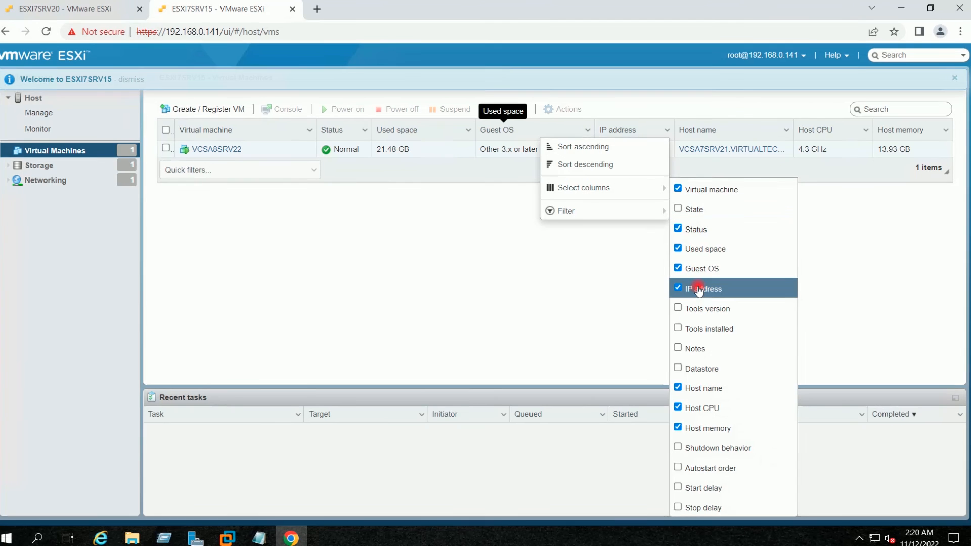
left_click(624, 267)
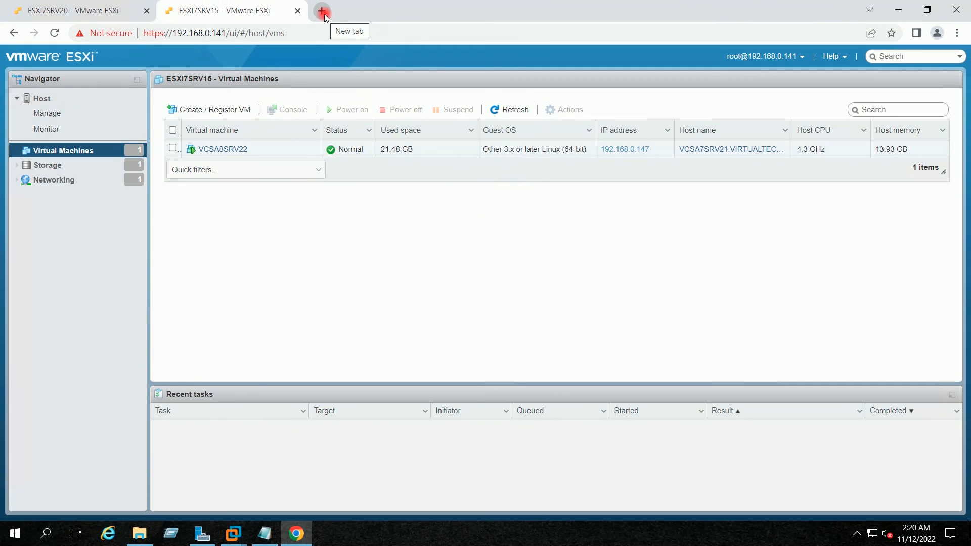
left_click(322, 11)
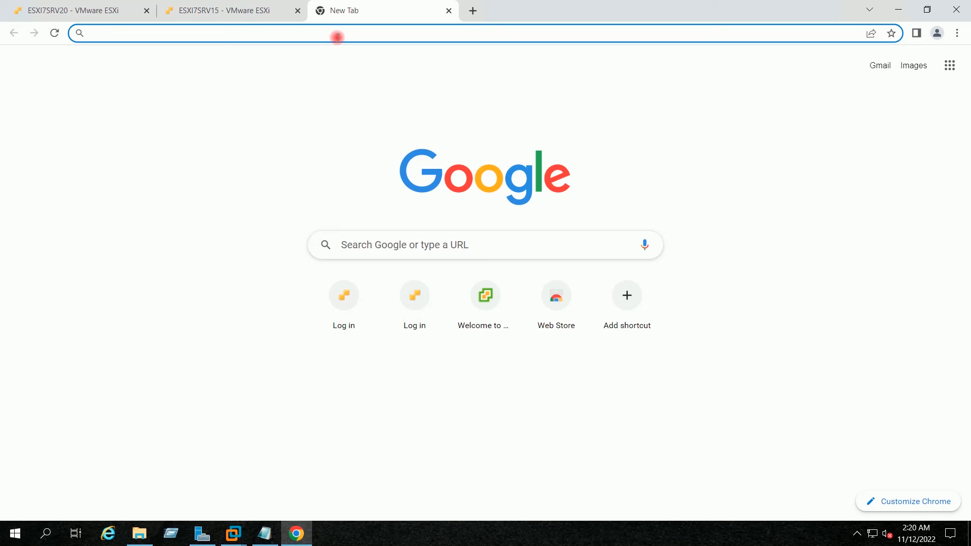
Browse to the vCenter at 192.168.0.147 and launch the vSphere Client
type("192")
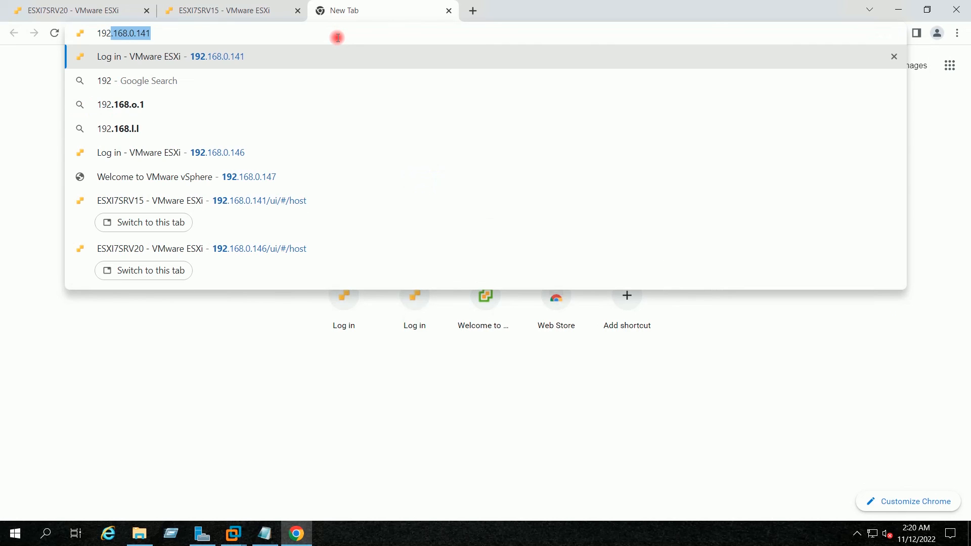
key("Right")
key("BackSpace")
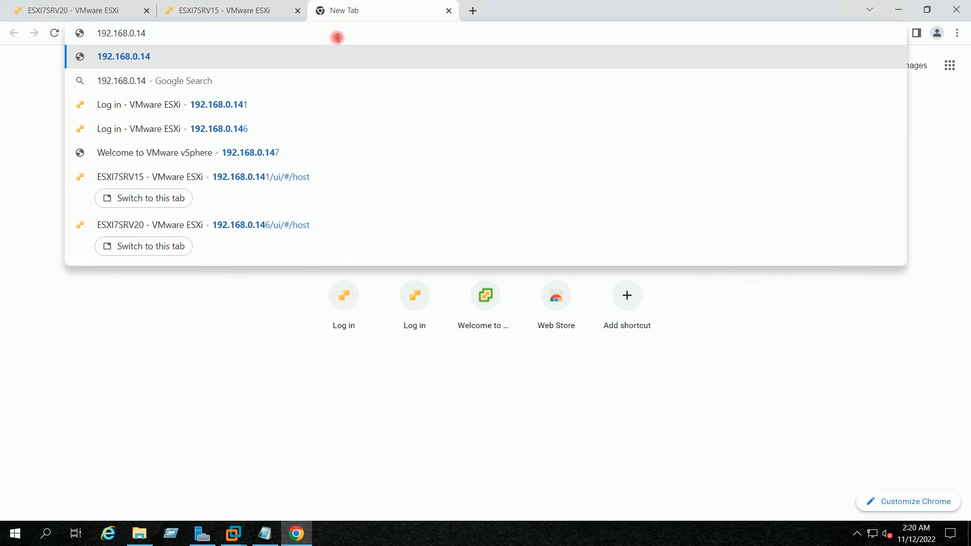
type("7")
key("Return")
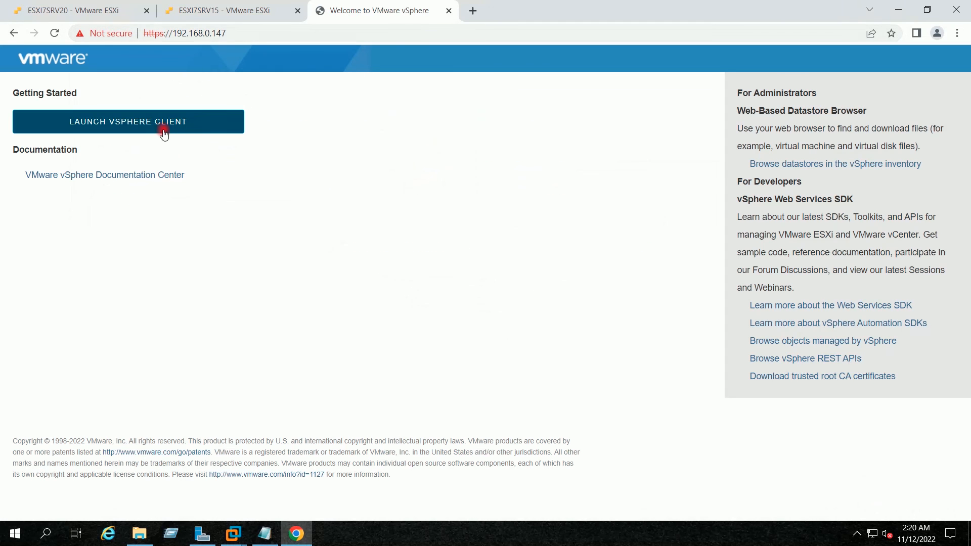
left_click(146, 126)
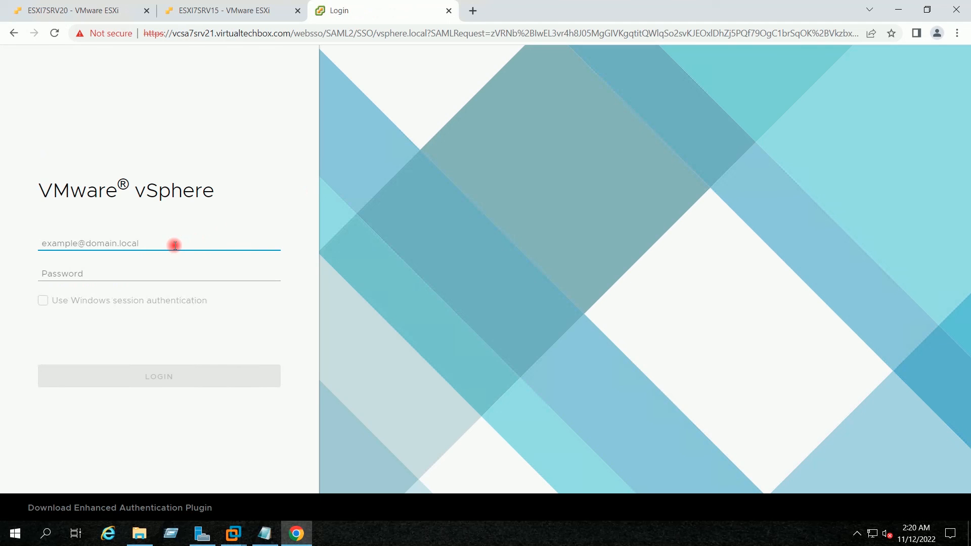
Sign in with the SSO administrator account and its password
type("ad")
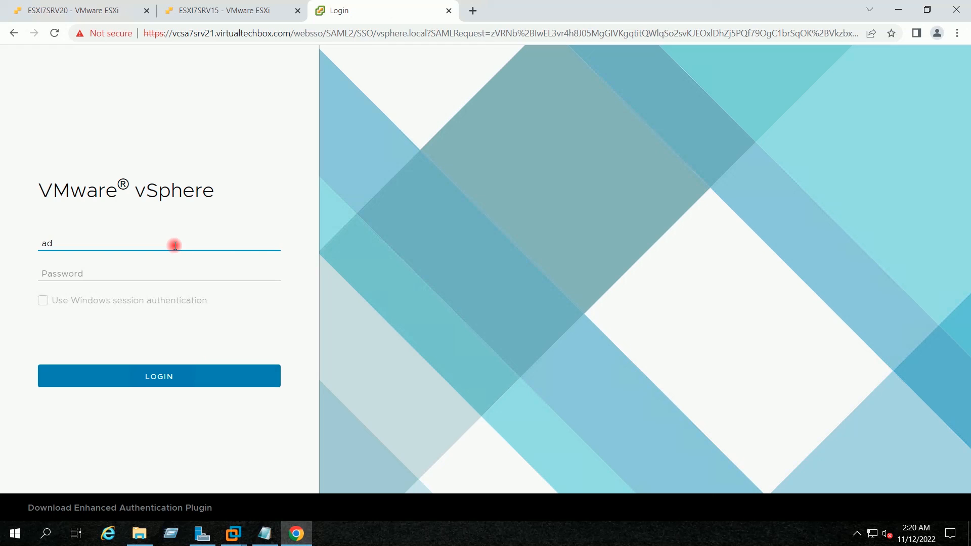
type("ministrator@vsphere.local")
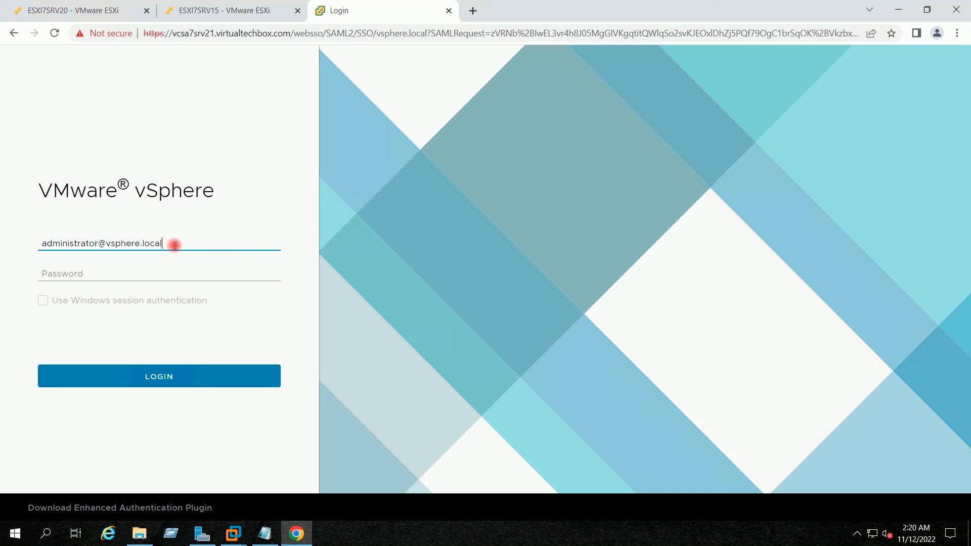
key("Tab")
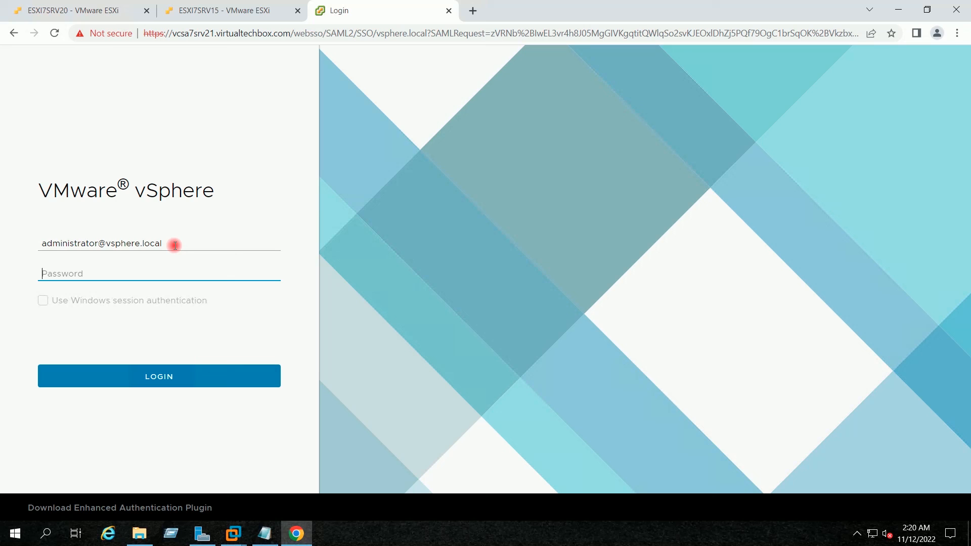
type("V••••••••")
left_click(165, 374)
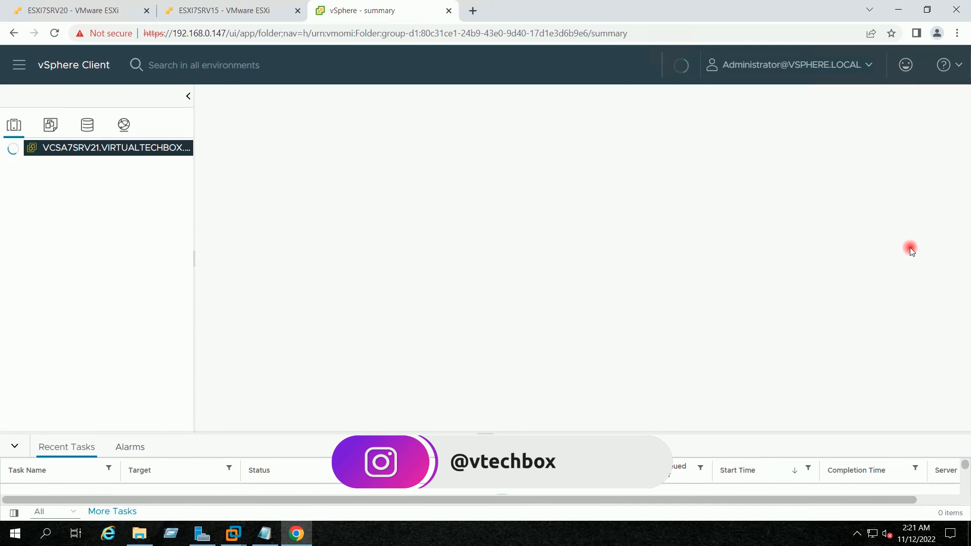
Reset the CPU Exhaustion and vCenter Server Health alarms to green
left_click(922, 184)
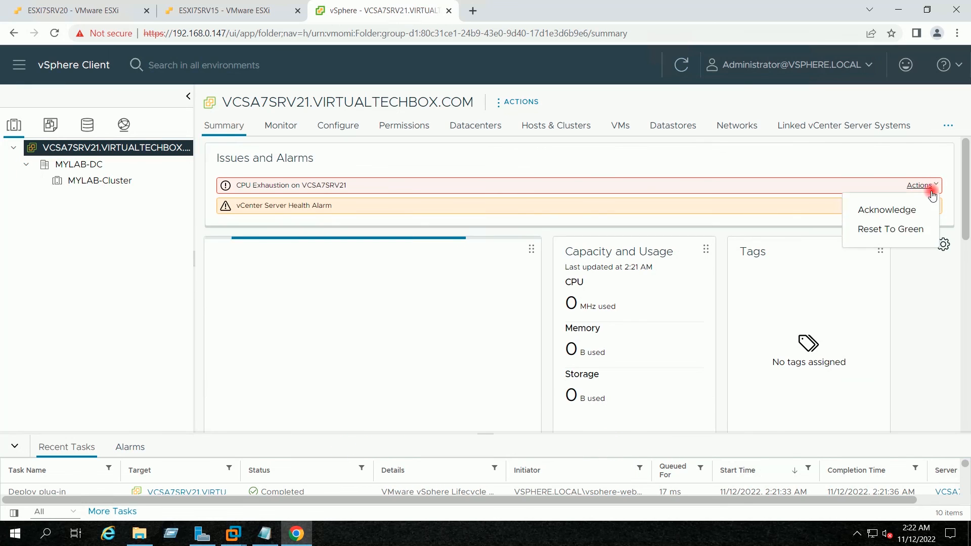
left_click(909, 224)
left_click(929, 207)
left_click(907, 253)
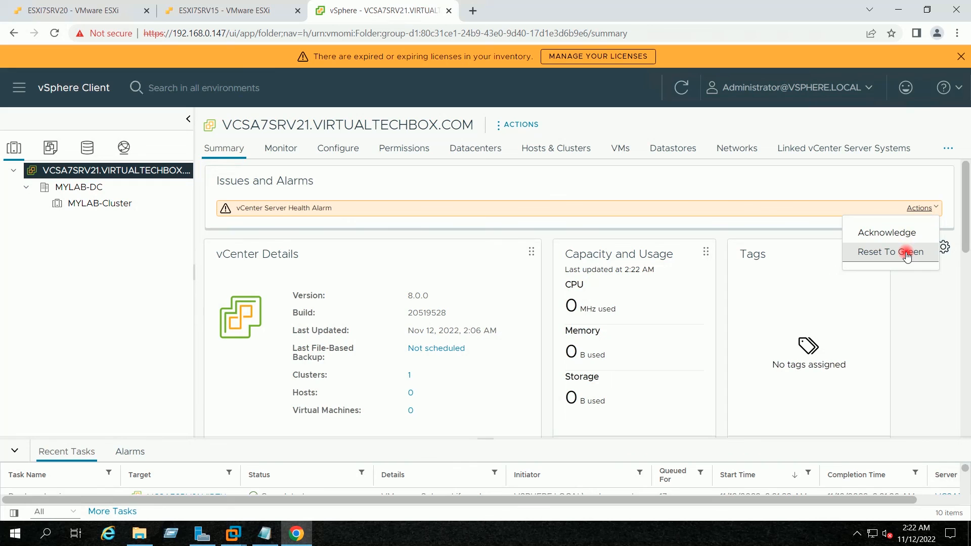
left_click(961, 56)
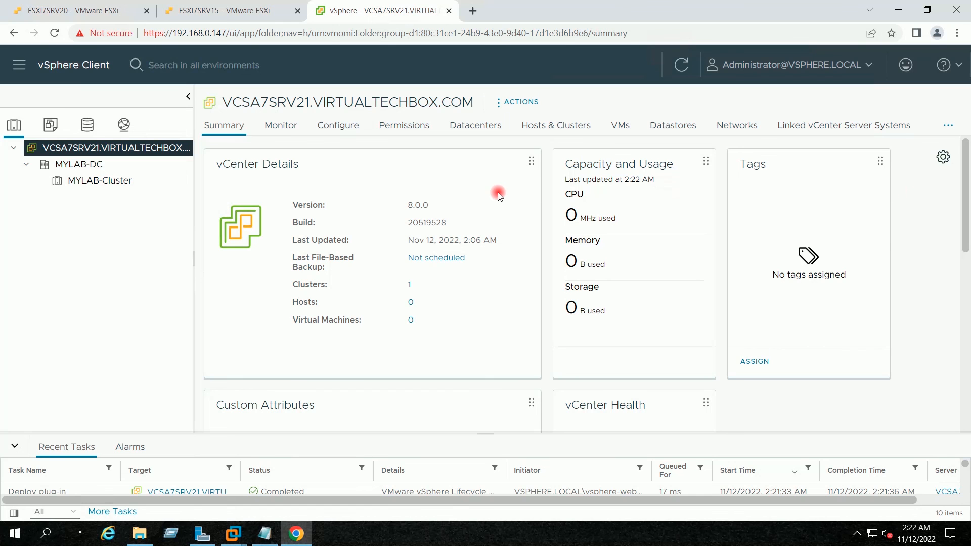
Check the vCenter details show version 8.0.0, build 20519528, then minimize Chrome
left_click_drag(451, 215, 395, 215)
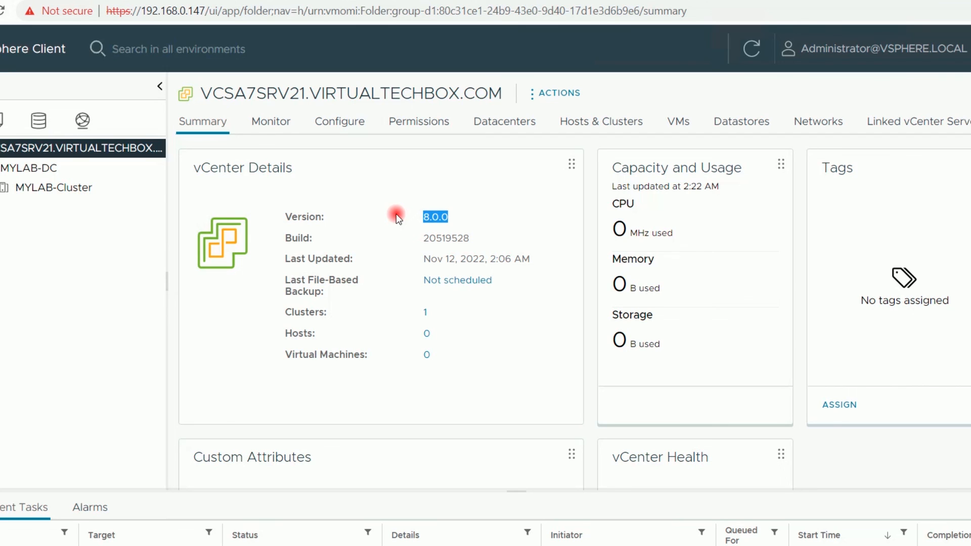
left_click_drag(398, 217, 281, 214)
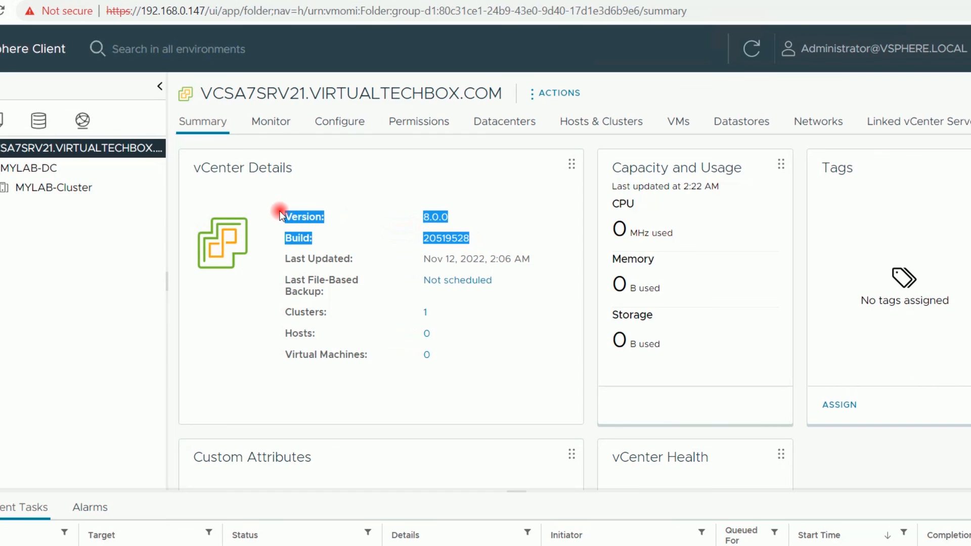
left_click(383, 194)
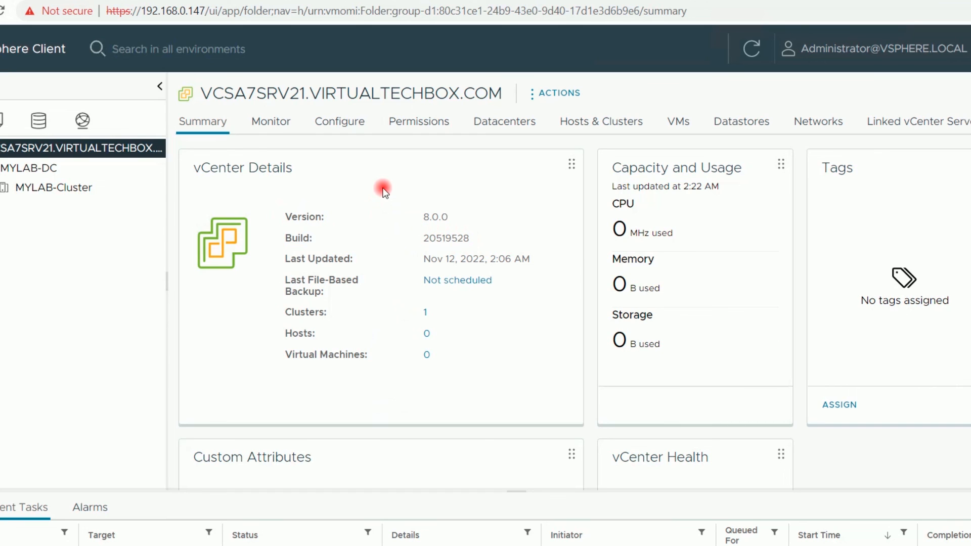
left_click_drag(503, 92, 198, 94)
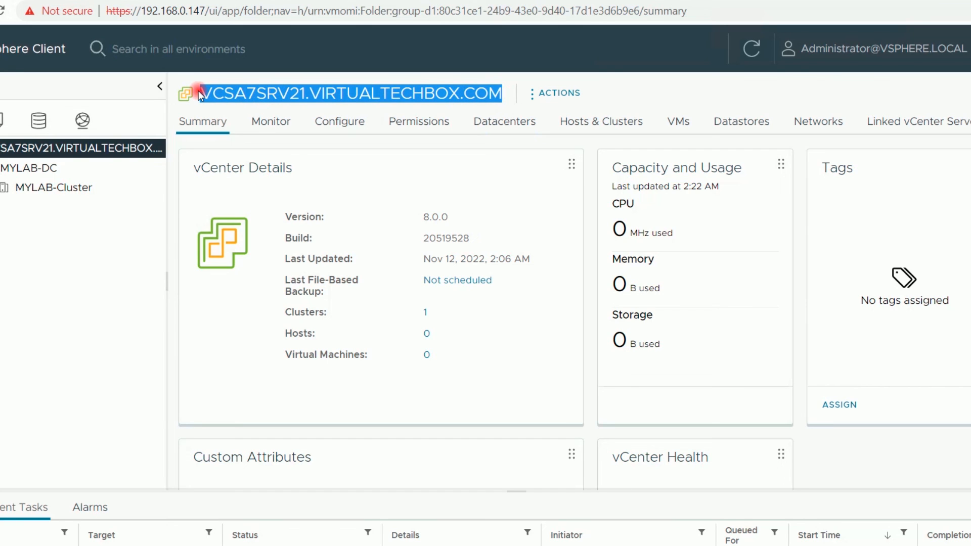
left_click(200, 91)
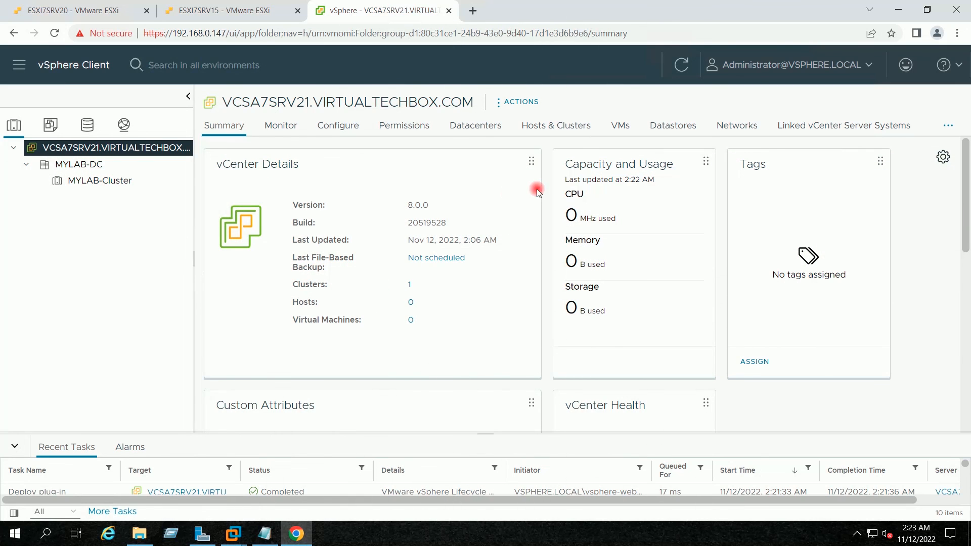
left_click(898, 9)
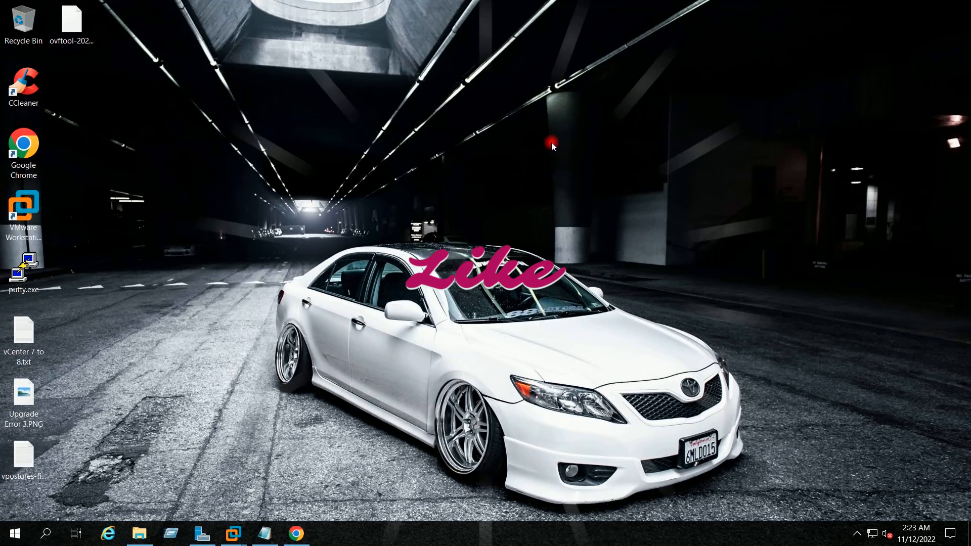